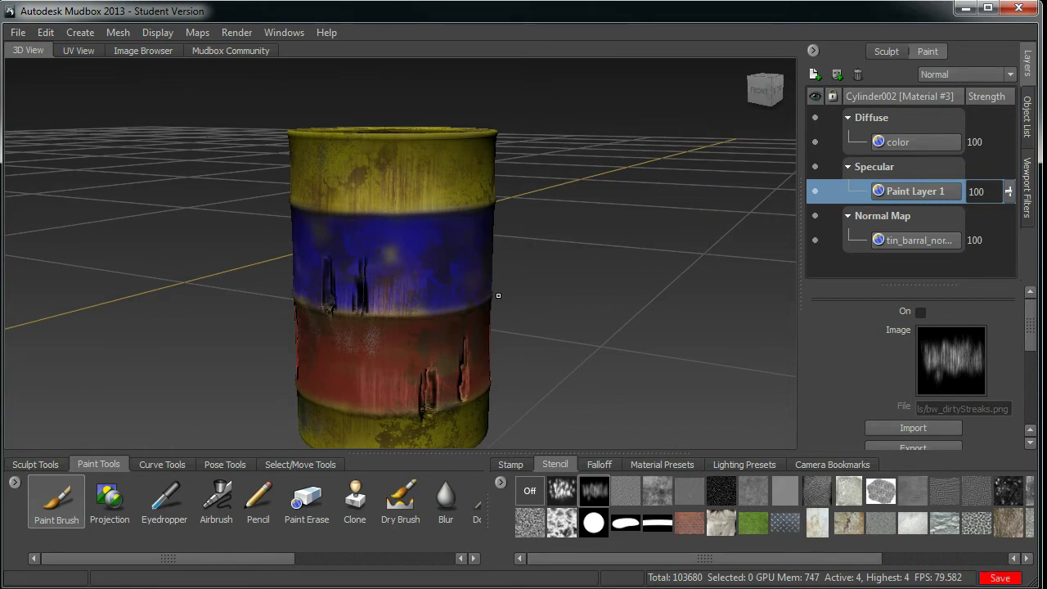
# - Tumble the view around the painted barrel, then minimise Mudbox to reveal the desktop
pyautogui.keyDown('alt'); pyautogui.moveTo(477, 274); pyautogui.dragTo(454, 333); pyautogui.keyUp('alt')
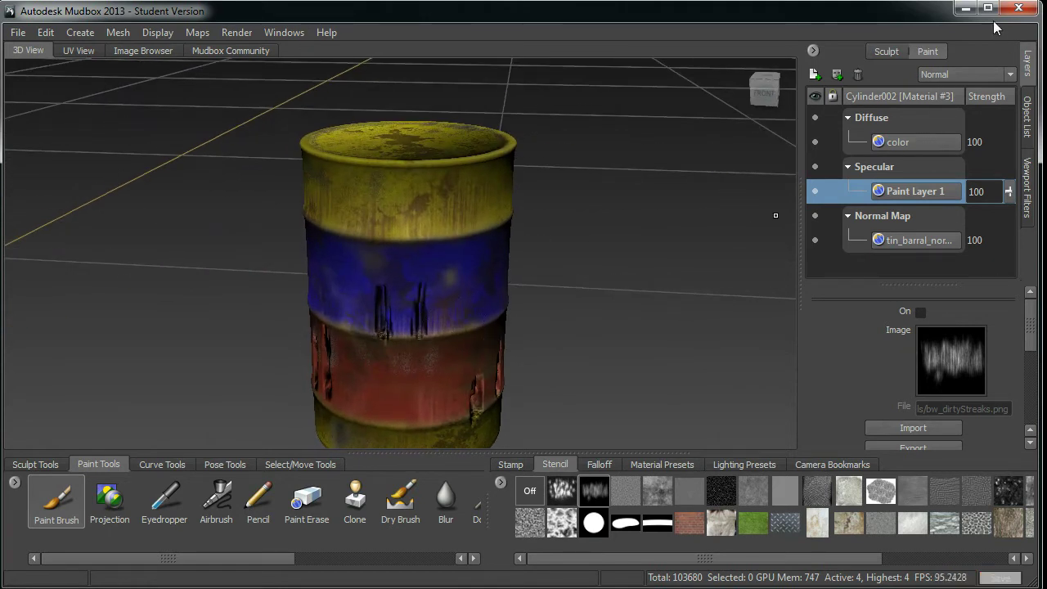
pyautogui.click(970, 8)
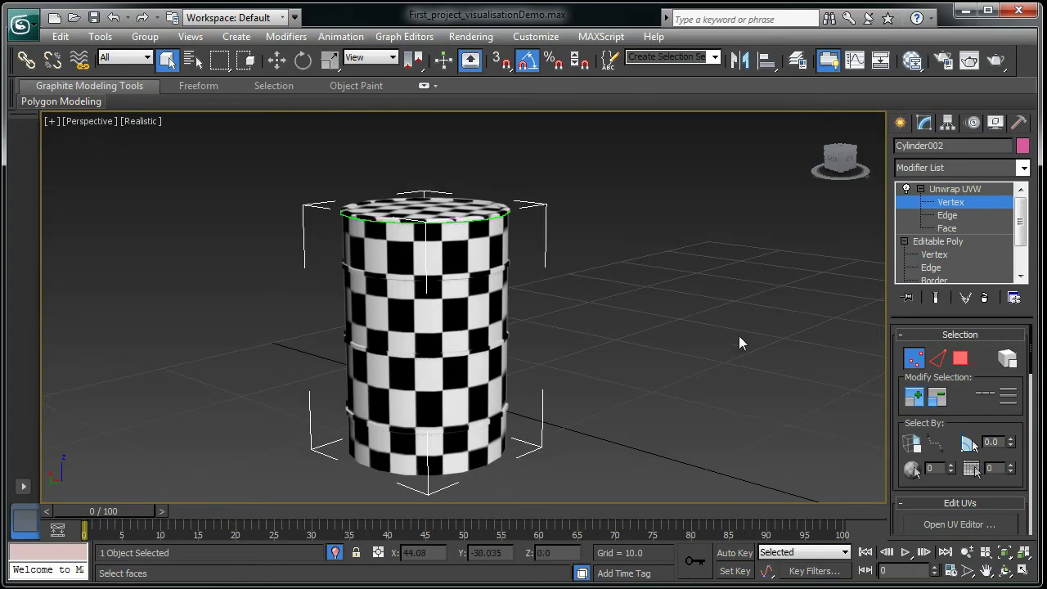
# - Open the Slate Material Editor with M and move its window higher up
pyautogui.moveTo(739, 336); pyautogui.dragTo(576, 357, button='middle')
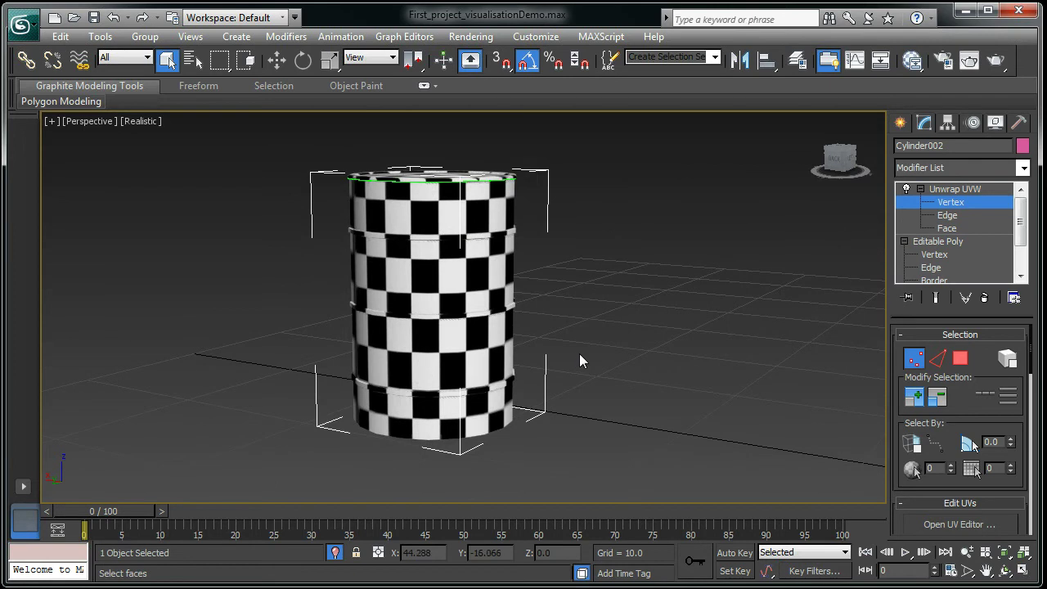
pyautogui.press('m')
pyautogui.moveTo(496, 464); pyautogui.dragTo(720, 71)
pyautogui.moveTo(522, 319); pyautogui.dragTo(507, 320, button='middle')
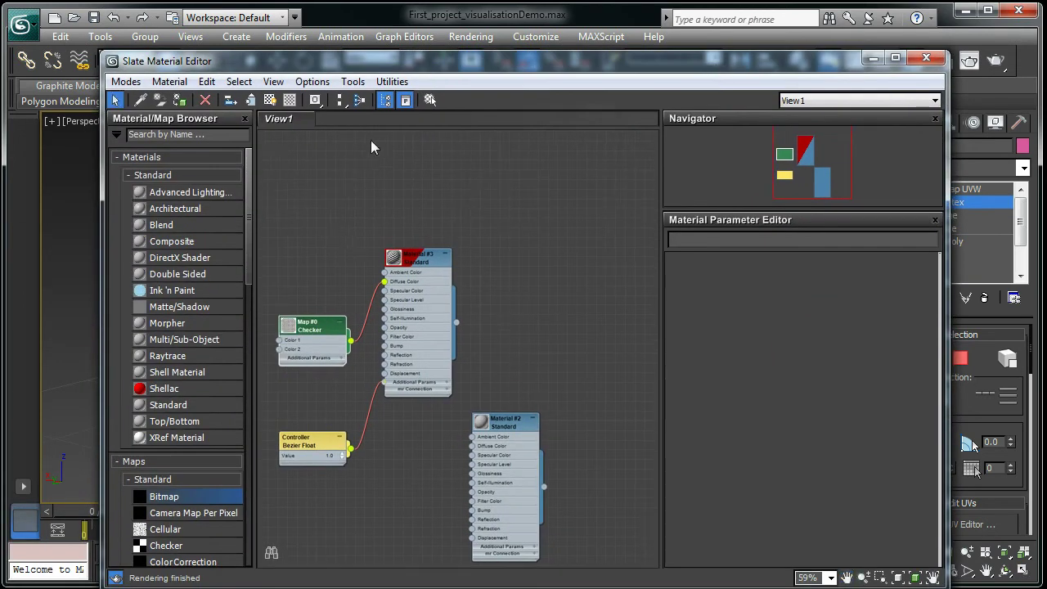
pyautogui.rightClick(343, 121)
pyautogui.click(376, 131)
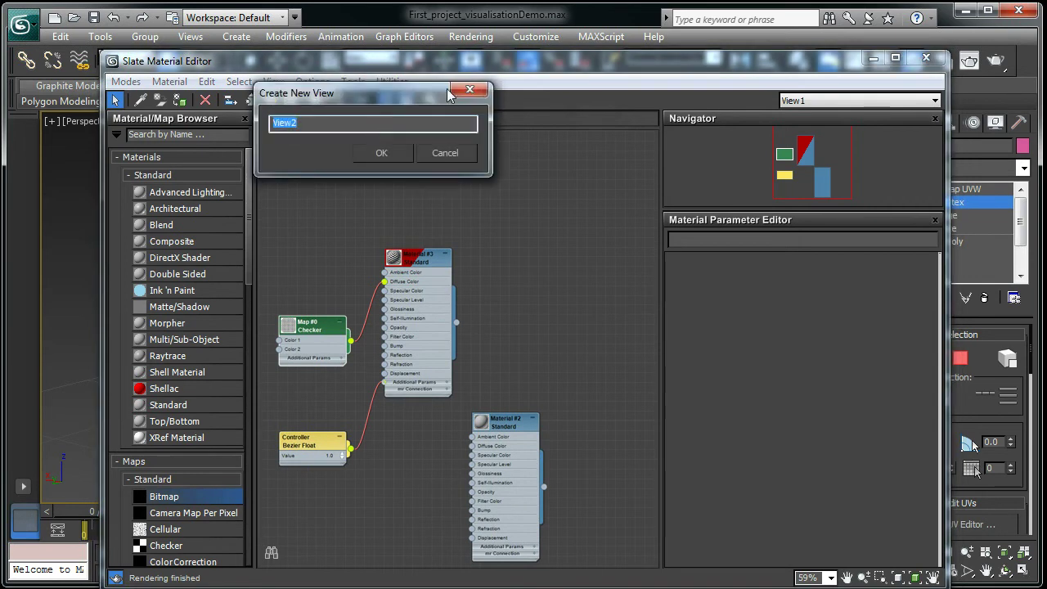
pyautogui.click(468, 90)
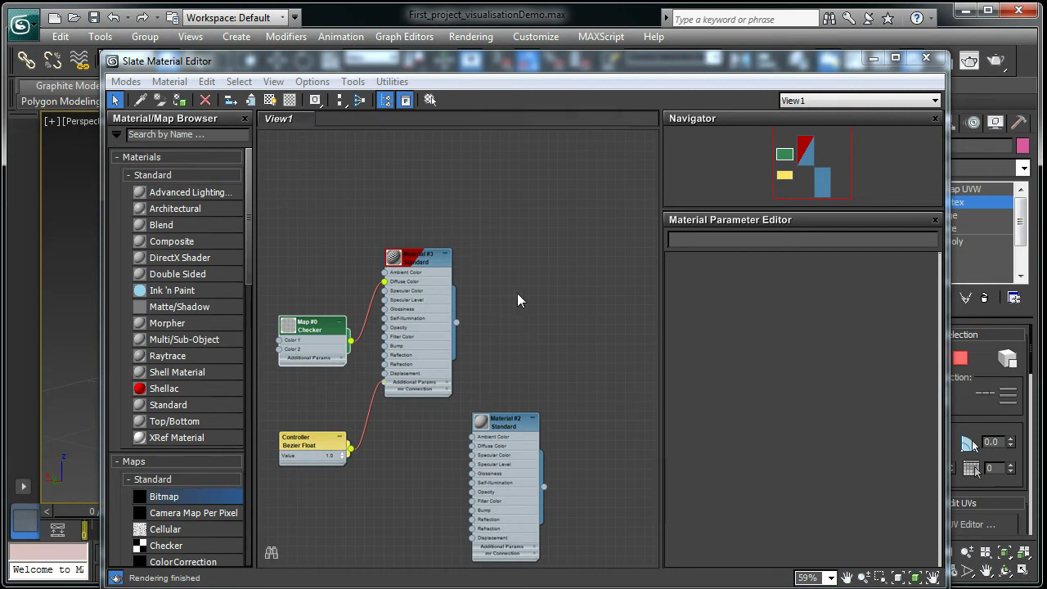
# - Create a new node view named barral_textures
pyautogui.scroll(1, 518, 289)
pyautogui.moveTo(518, 285); pyautogui.dragTo(479, 276, button='middle')
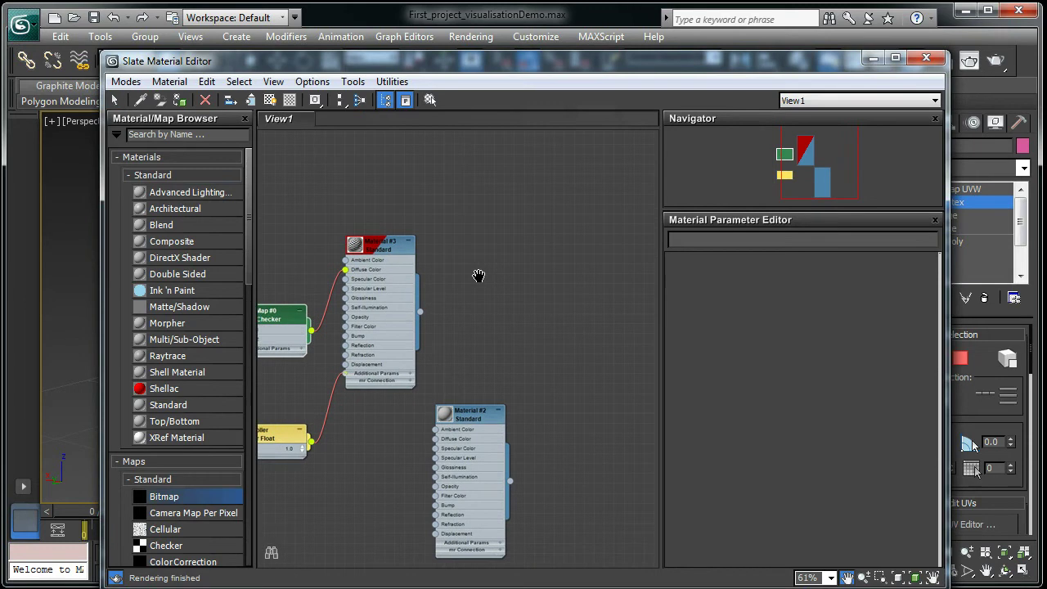
pyautogui.rightClick(330, 125)
pyautogui.click(354, 133)
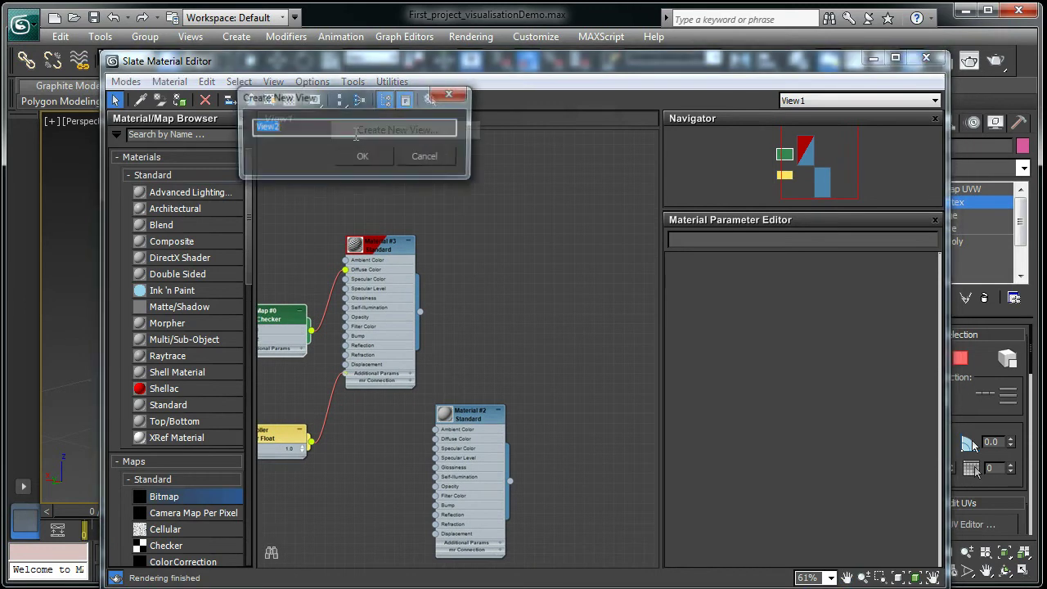
pyautogui.click(319, 126)
pyautogui.moveTo(319, 125); pyautogui.dragTo(187, 116)
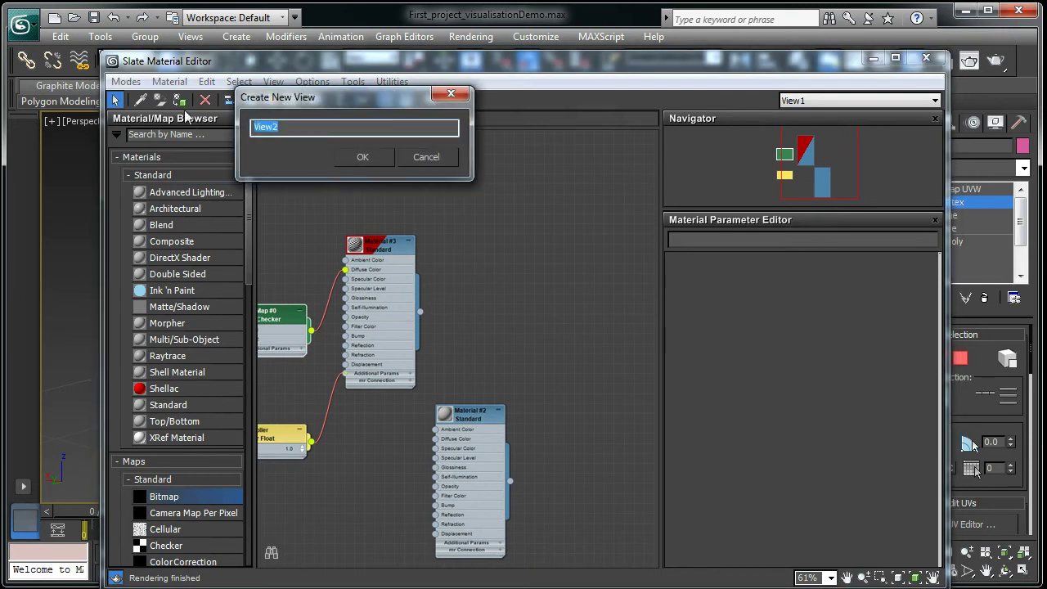
pyautogui.write('barral_textures')
pyautogui.press('Return')
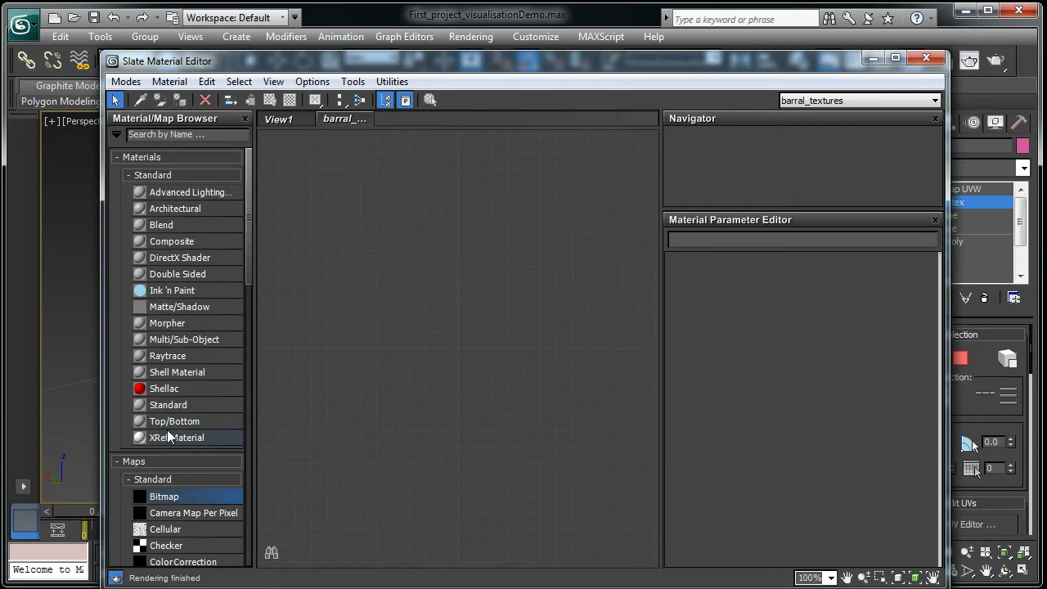
# - Place a new Standard material, Material #5, in the barral_textures view
pyautogui.click(157, 406)
pyautogui.click(447, 300)
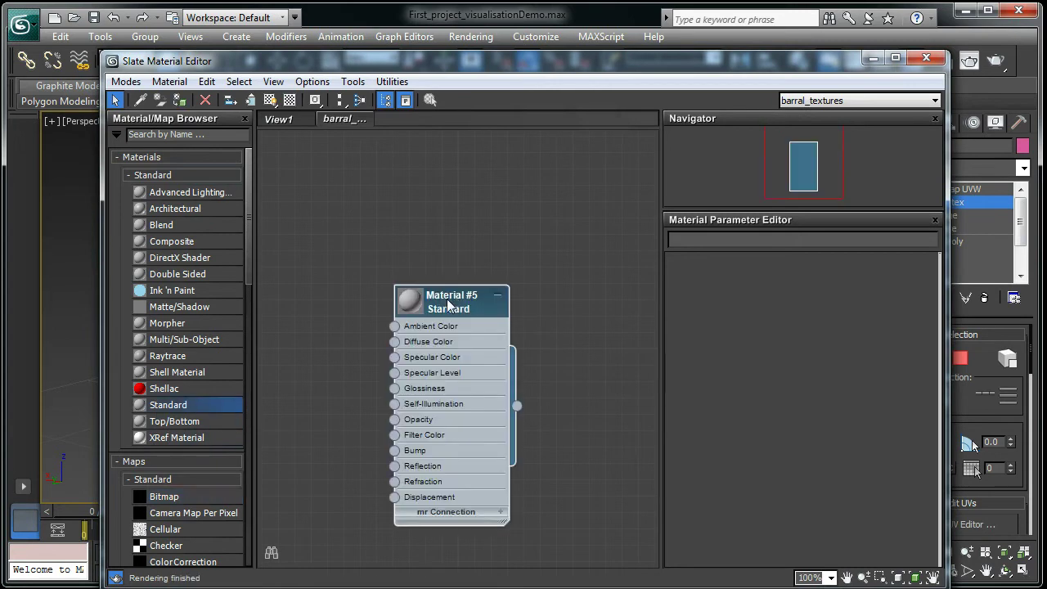
pyautogui.moveTo(462, 314); pyautogui.dragTo(574, 229, button='middle')
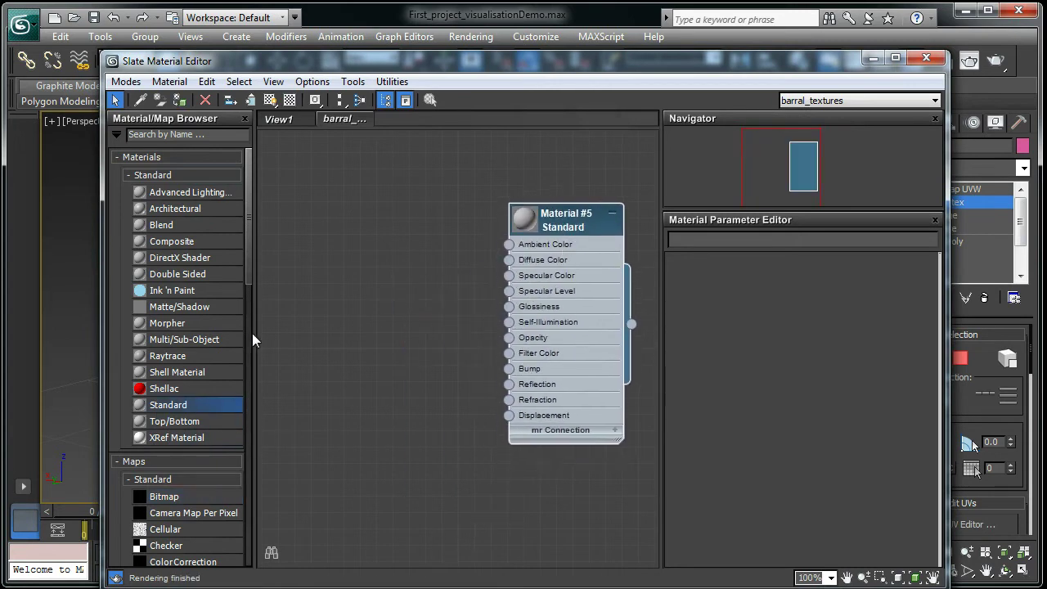
pyautogui.scroll(-3, 250, 266)
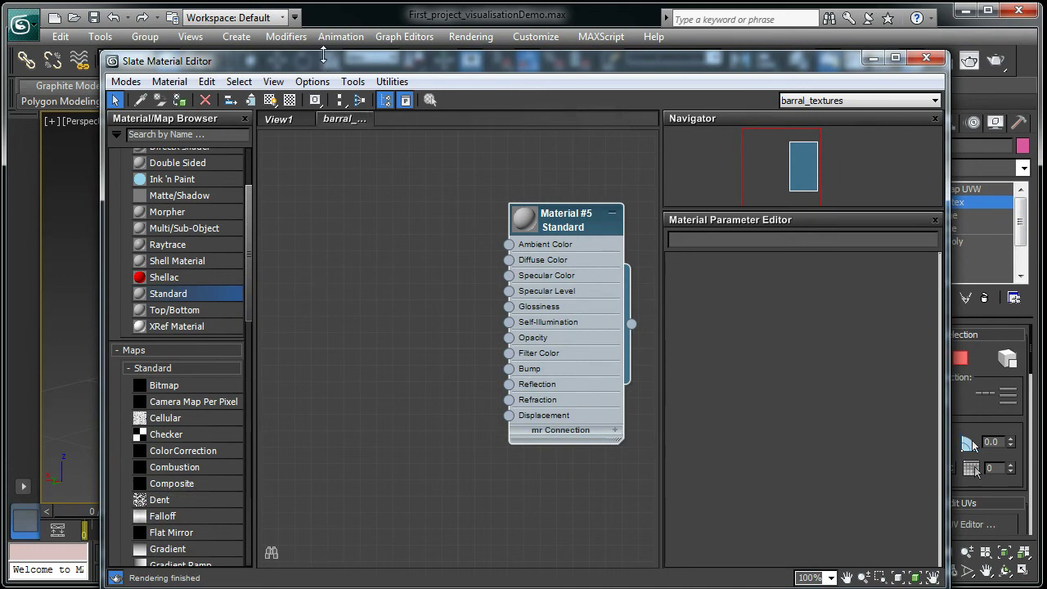
# - Move the material editor aside and frame the checkered barrel in the viewport
pyautogui.moveTo(327, 51); pyautogui.dragTo(633, 86)
pyautogui.moveTo(540, 82); pyautogui.dragTo(797, 59)
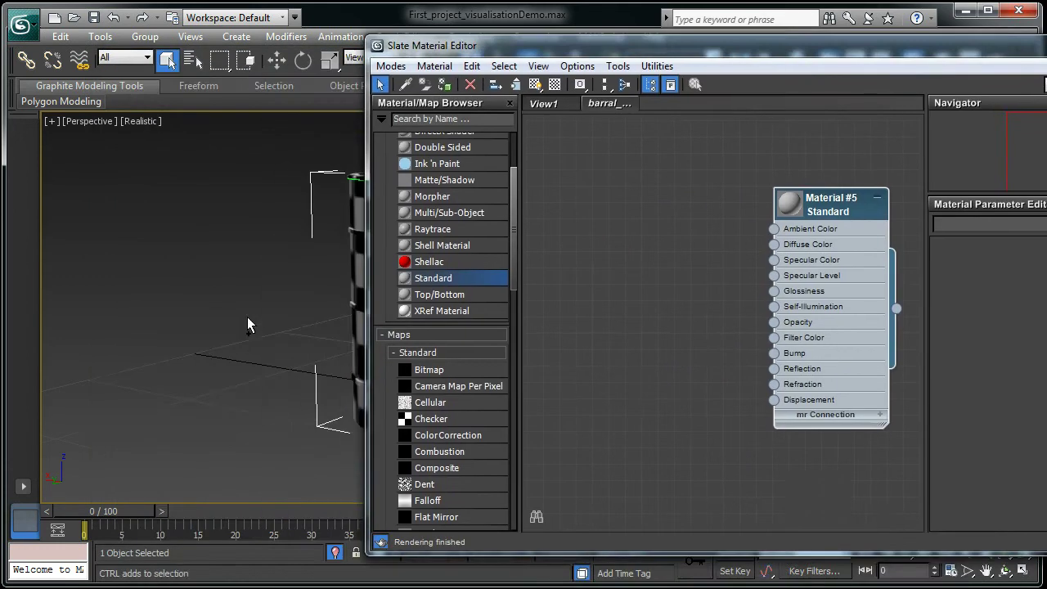
pyautogui.middleClick(226, 320)
pyautogui.press('z')
pyautogui.scroll(4, 193, 345)
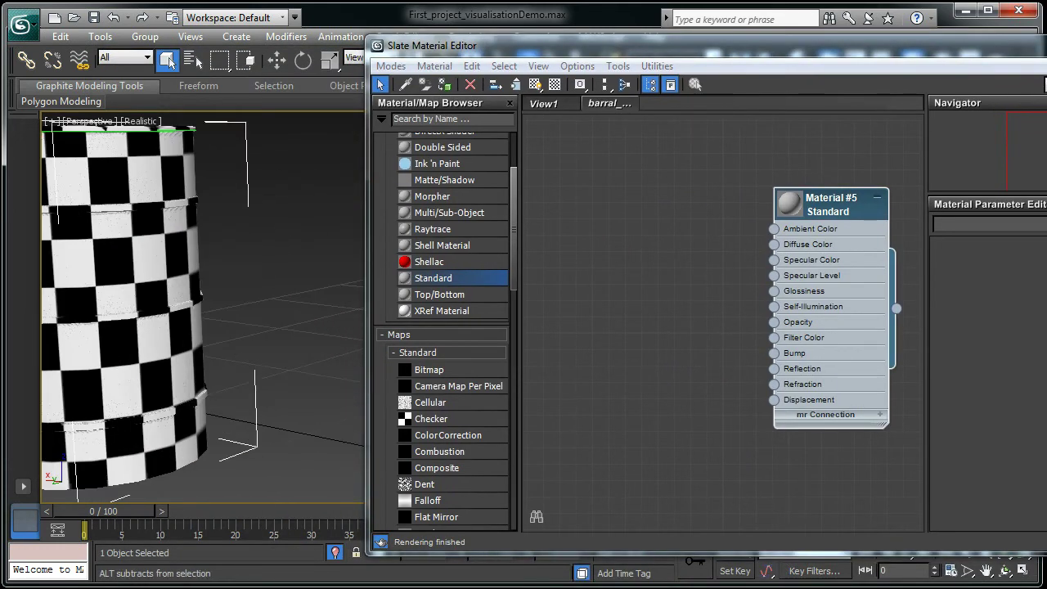
pyautogui.scroll(-3, 193, 345)
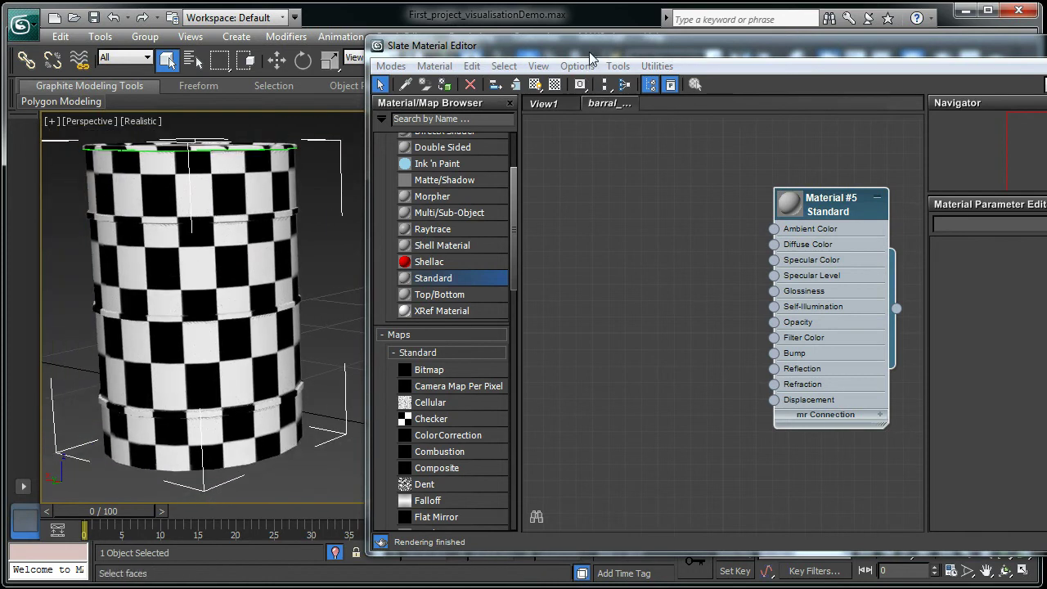
pyautogui.moveTo(590, 42); pyautogui.dragTo(548, 35)
pyautogui.click(384, 363)
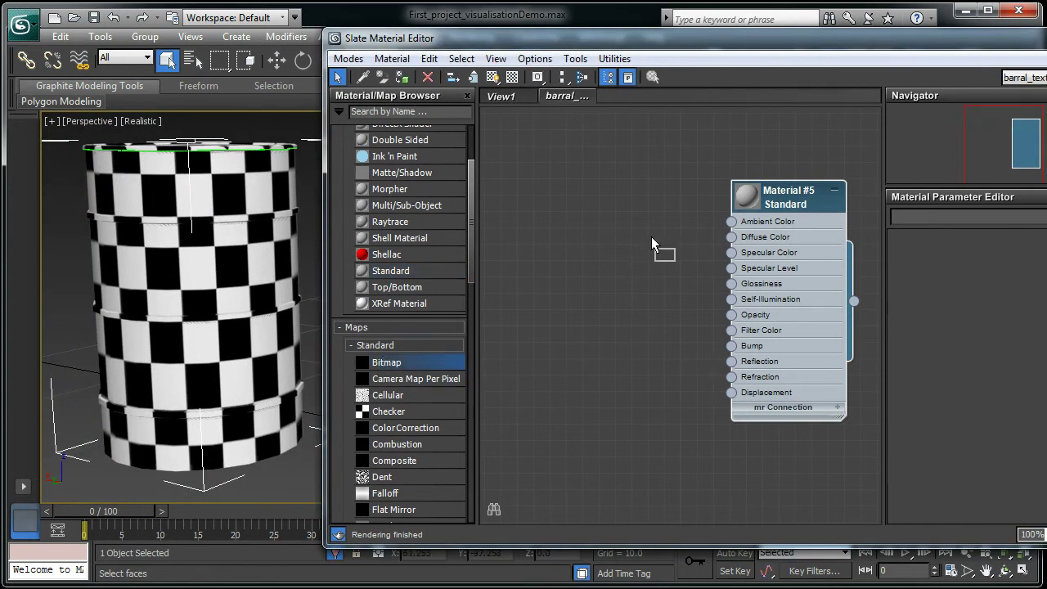
# - Add a Bitmap node and select wooden_barrel_CL from the sceneassets > images folder
pyautogui.moveTo(651, 236); pyautogui.dragTo(566, 227)
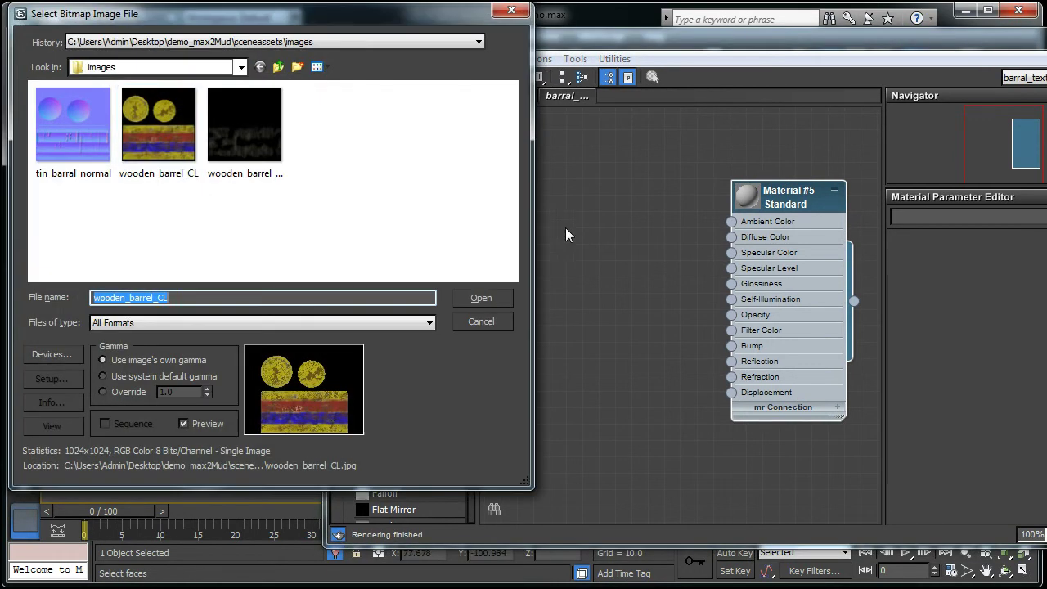
pyautogui.click(141, 143)
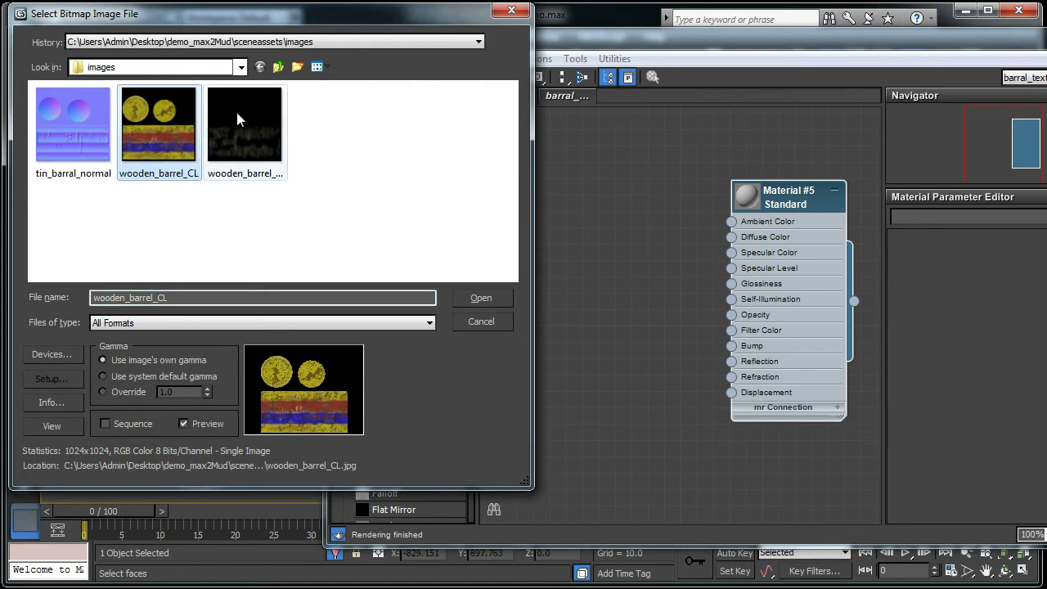
pyautogui.click(278, 67)
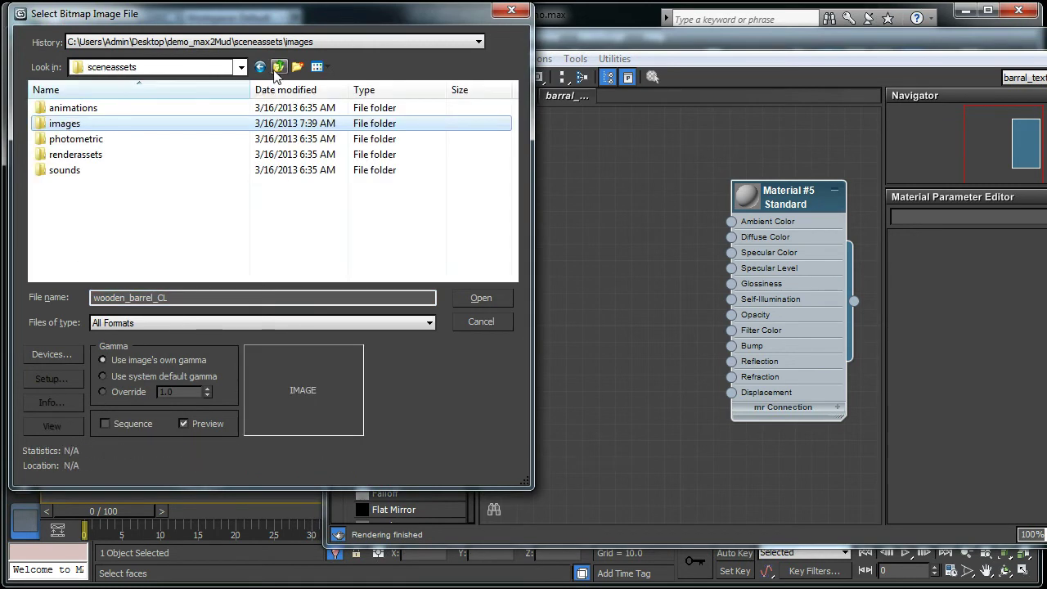
pyautogui.click(278, 67)
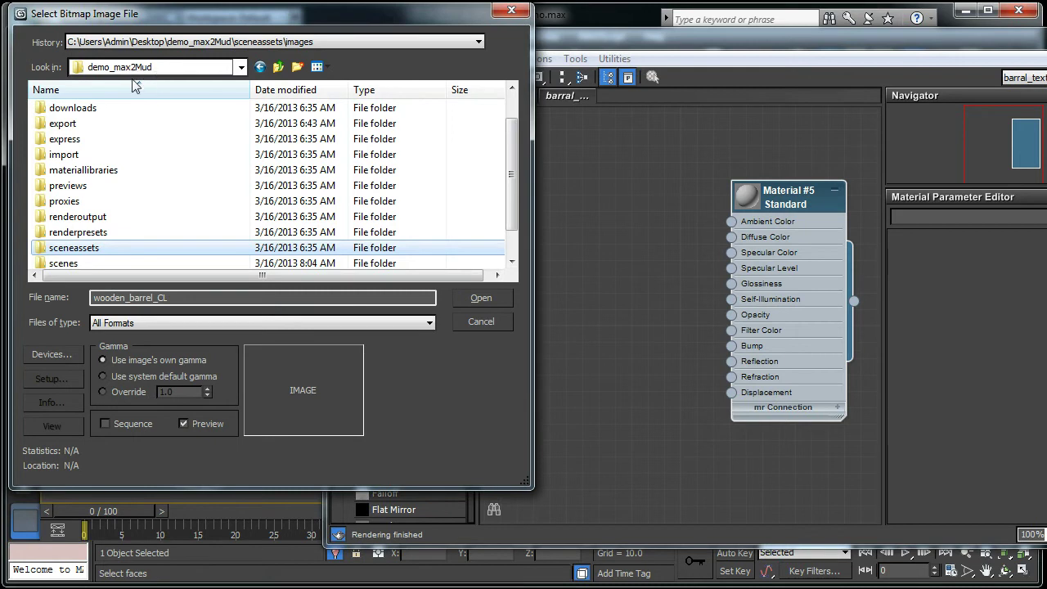
pyautogui.doubleClick(82, 256)
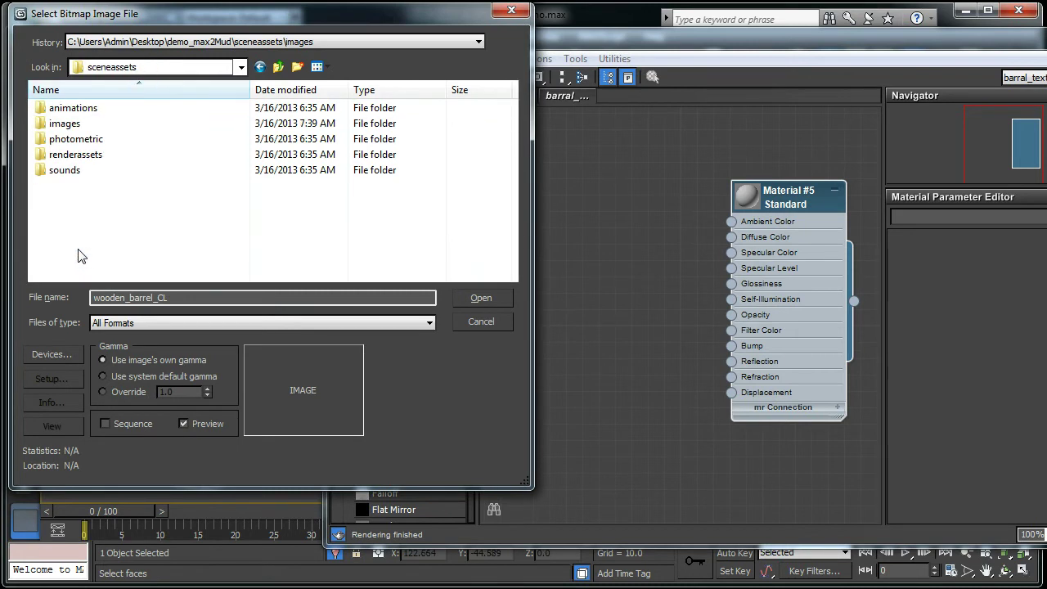
pyautogui.doubleClick(80, 123)
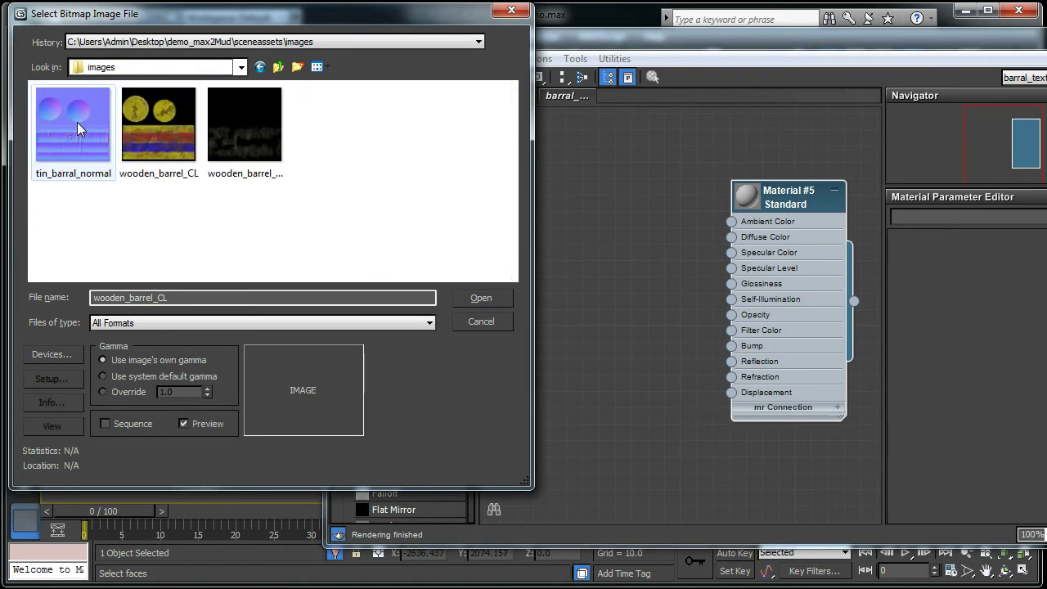
pyautogui.click(140, 134)
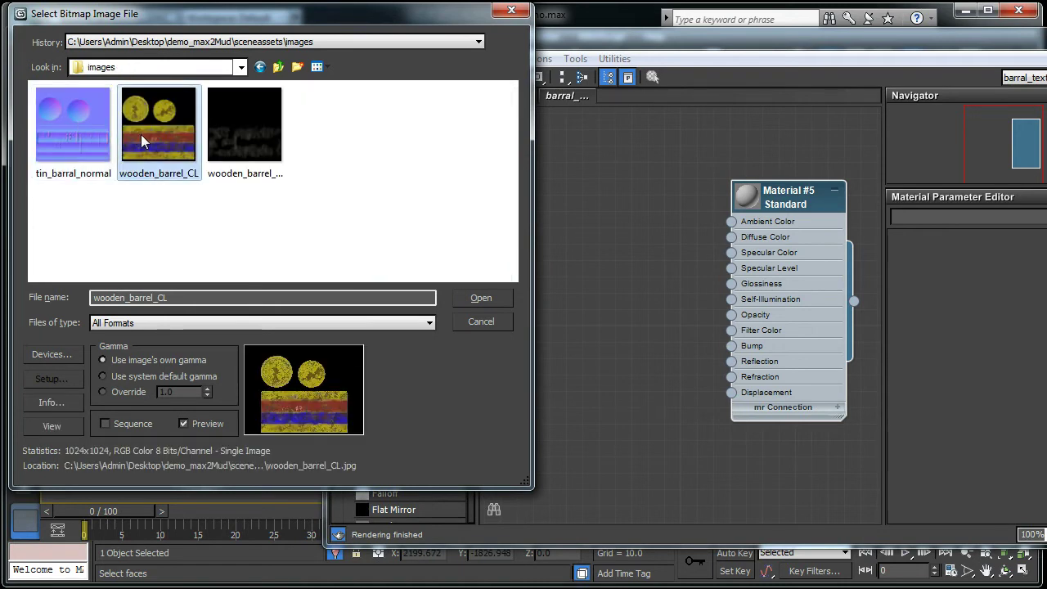
# - Load wooden_barrel_CL as Map #3 and wire it into Material #5's Diffuse Color
pyautogui.click(501, 297)
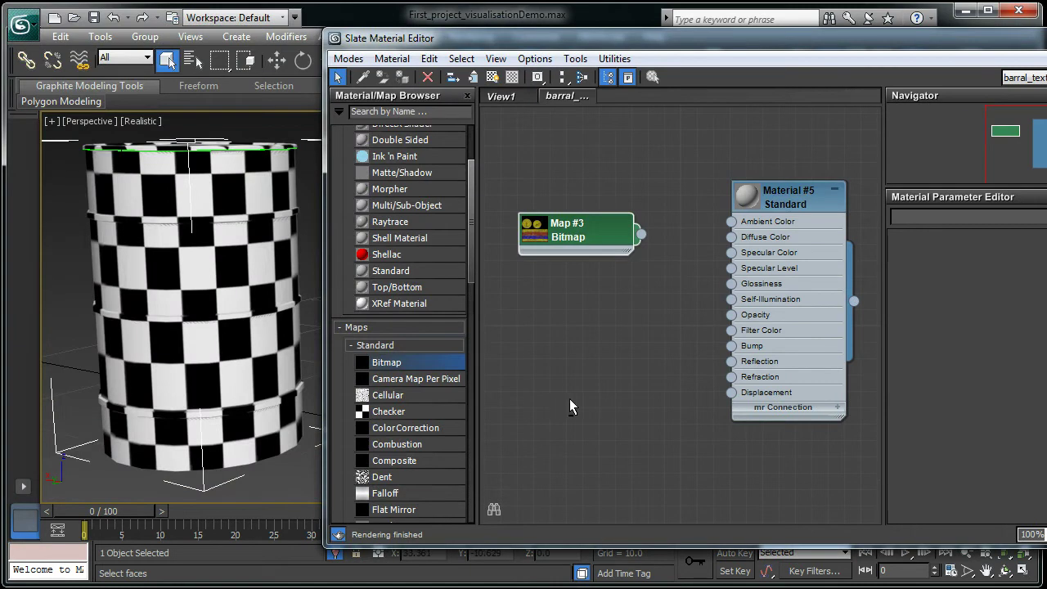
pyautogui.press('z')
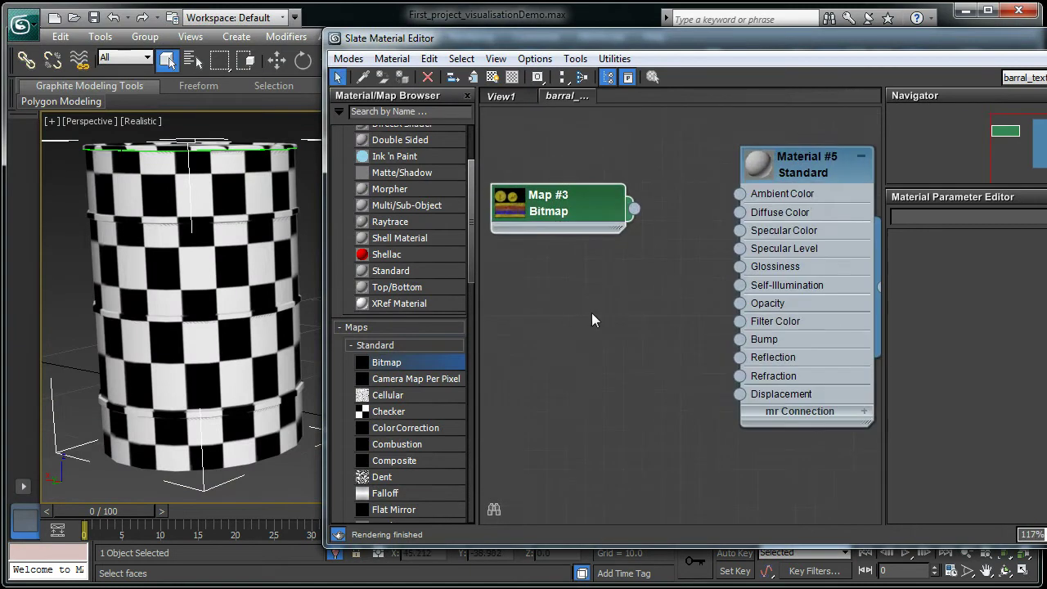
pyautogui.scroll(2, 593, 319)
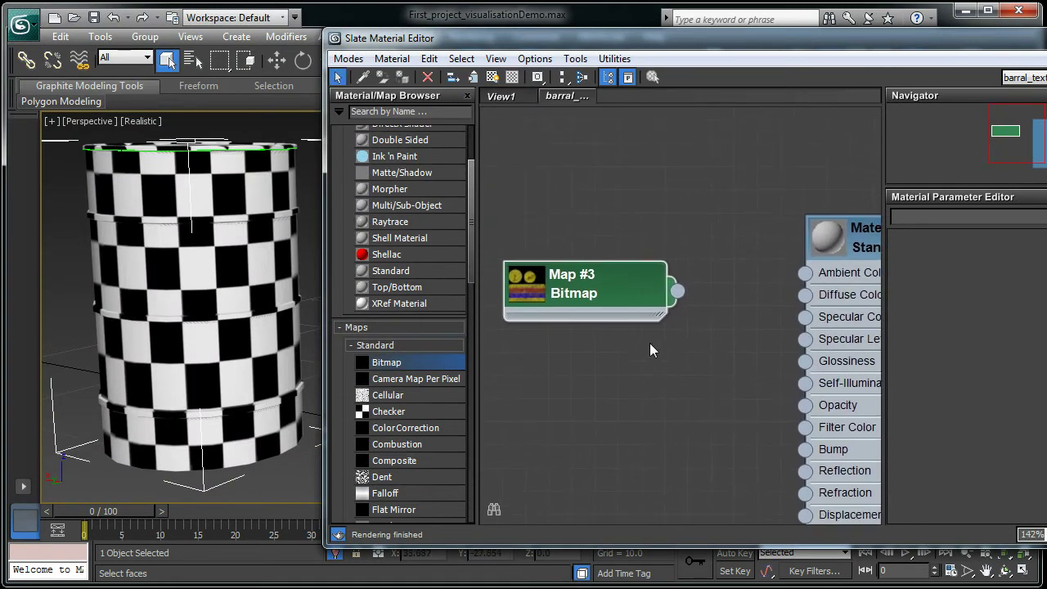
pyautogui.scroll(-1, 654, 368)
pyautogui.moveTo(677, 290); pyautogui.dragTo(702, 303)
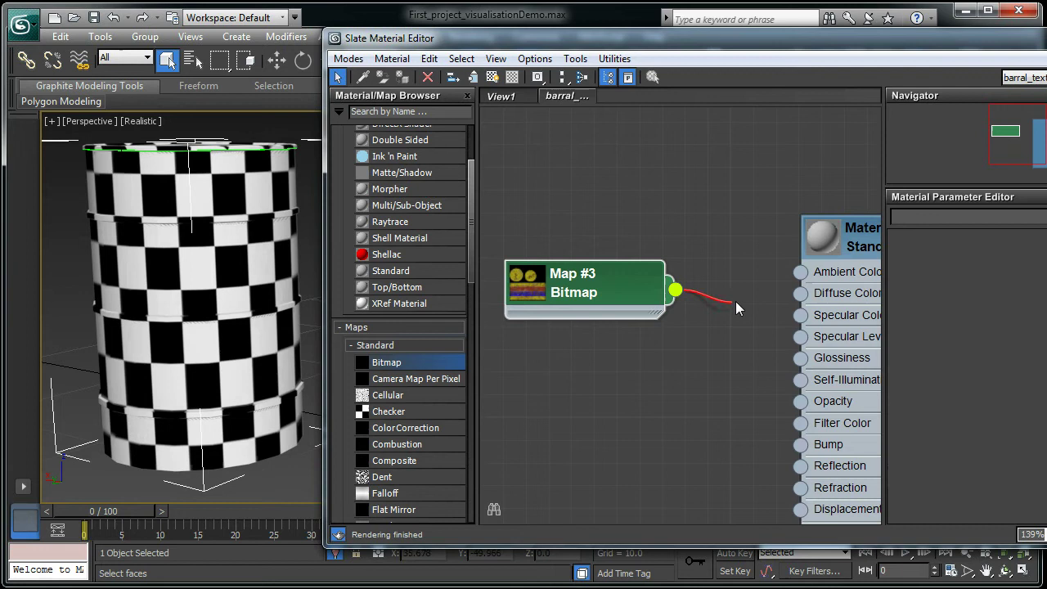
pyautogui.moveTo(789, 293); pyautogui.dragTo(800, 293)
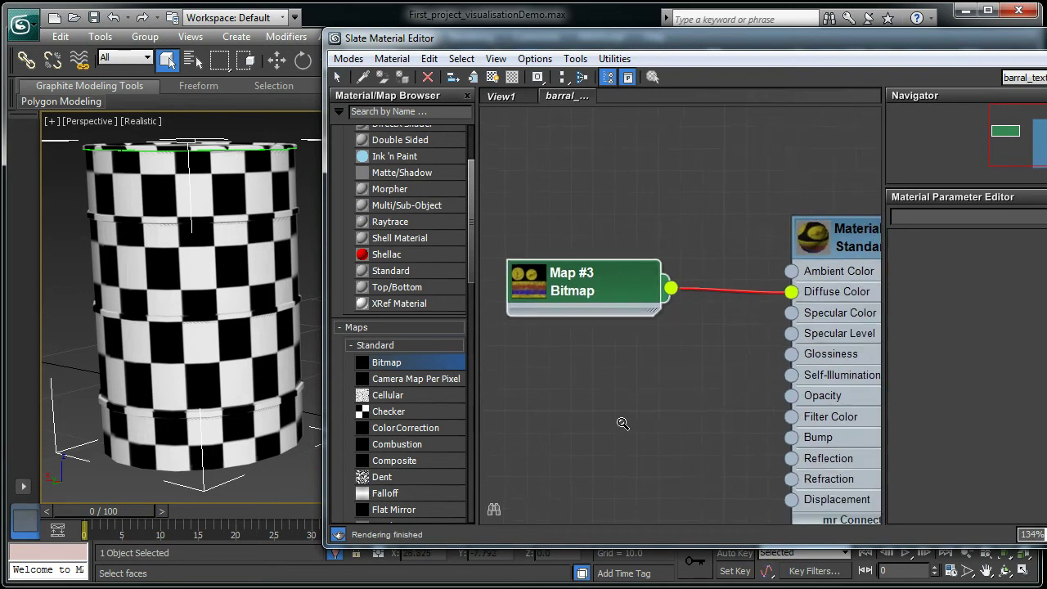
pyautogui.scroll(-1, 683, 423)
pyautogui.moveTo(682, 422); pyautogui.dragTo(658, 374, button='middle')
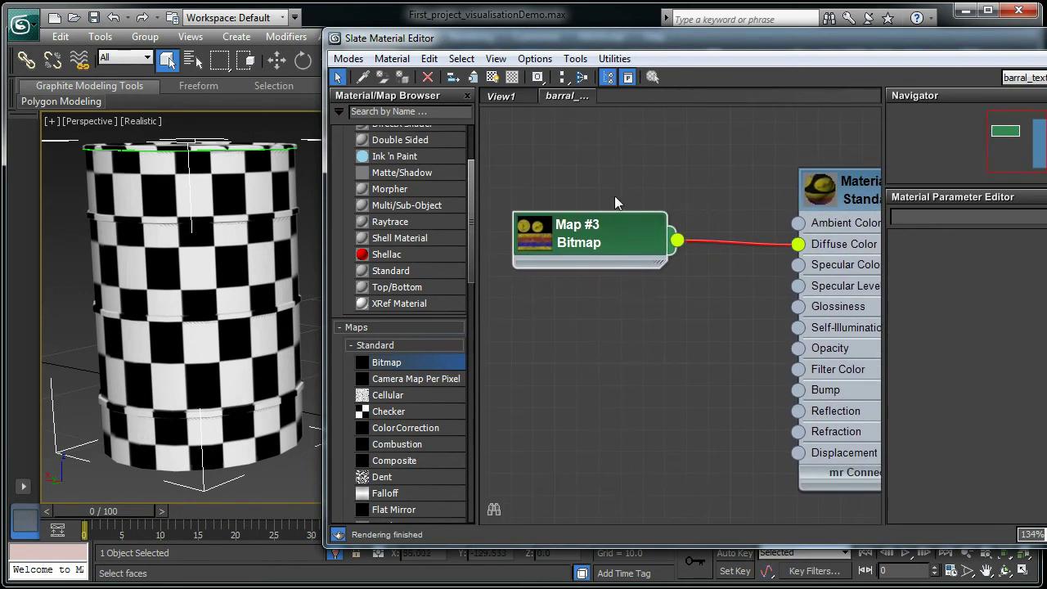
# - Assign Material #5 to the barrel and show its texture shaded in the viewport
pyautogui.click(866, 175)
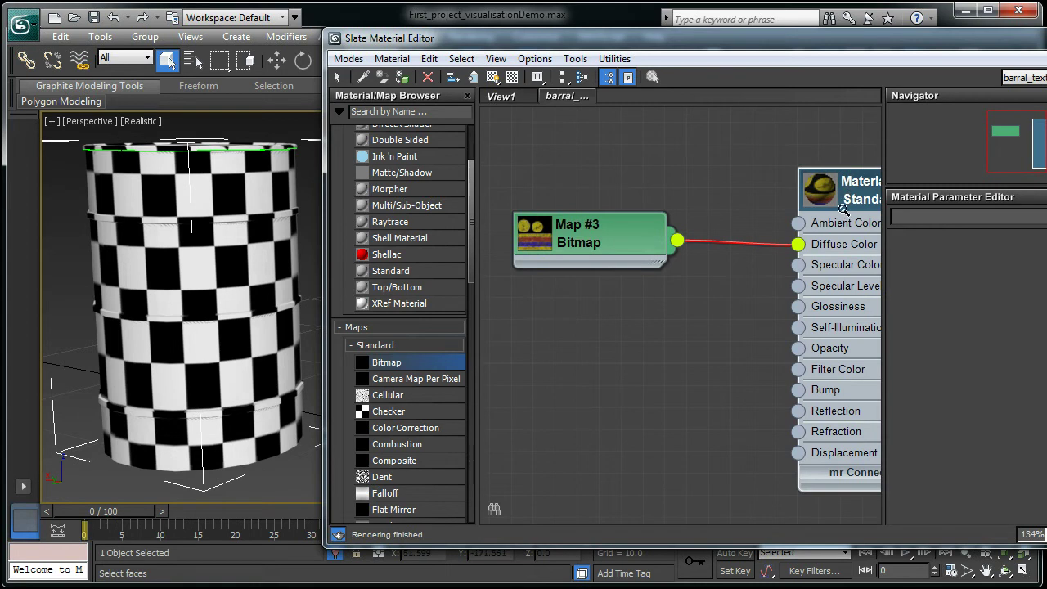
pyautogui.moveTo(847, 191); pyautogui.dragTo(785, 201, button='middle')
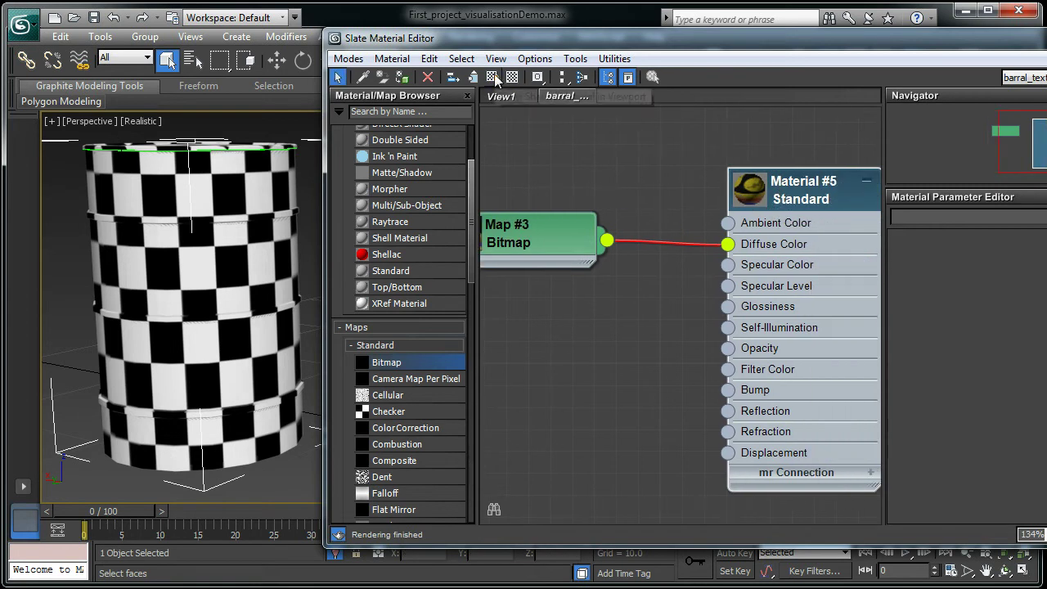
pyautogui.rightClick(781, 191)
pyautogui.click(803, 216)
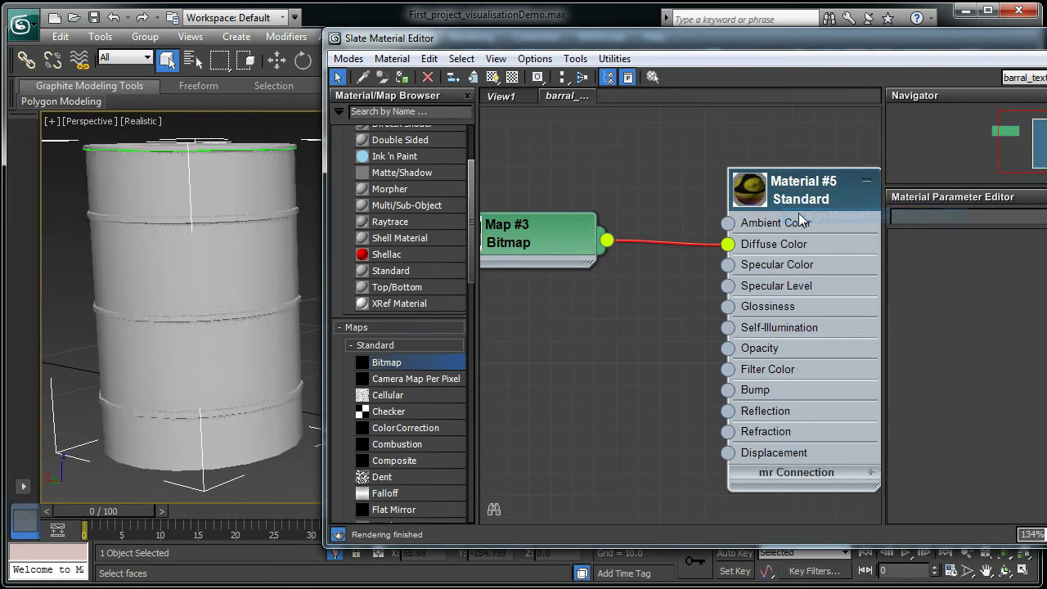
pyautogui.click(491, 77)
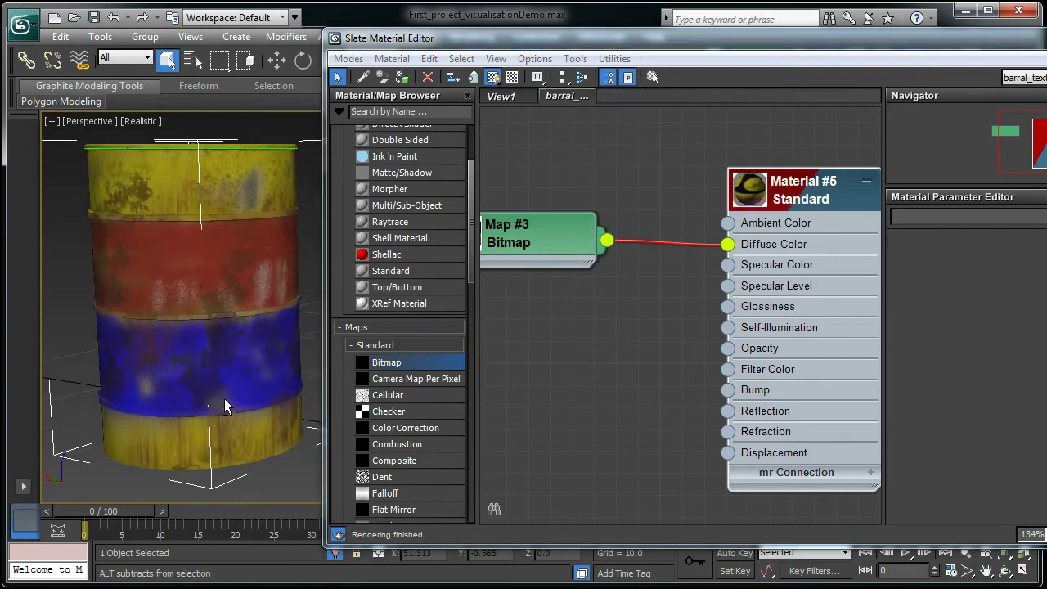
pyautogui.moveTo(483, 44); pyautogui.dragTo(484, 466)
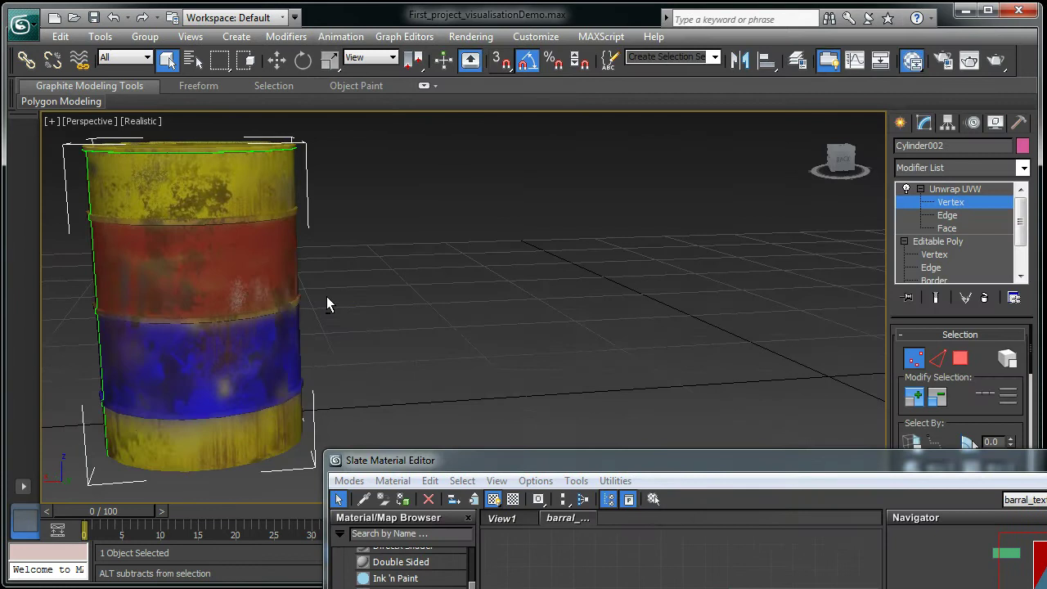
pyautogui.keyDown('alt'); pyautogui.moveTo(395, 295); pyautogui.dragTo(430, 320, button='middle'); pyautogui.keyUp('alt')
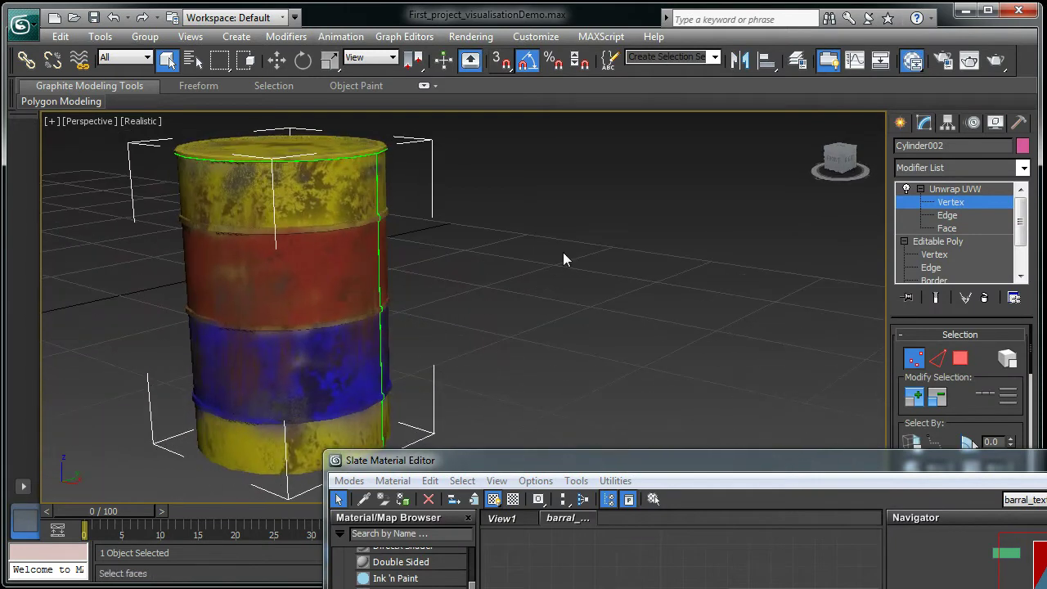
pyautogui.keyDown('alt'); pyautogui.moveTo(552, 298); pyautogui.dragTo(228, 292, button='middle'); pyautogui.keyUp('alt')
# - Tidy the node graph by moving Map #3 and Material #5 up and right
pyautogui.moveTo(615, 465); pyautogui.dragTo(586, 125)
pyautogui.press('Escape')
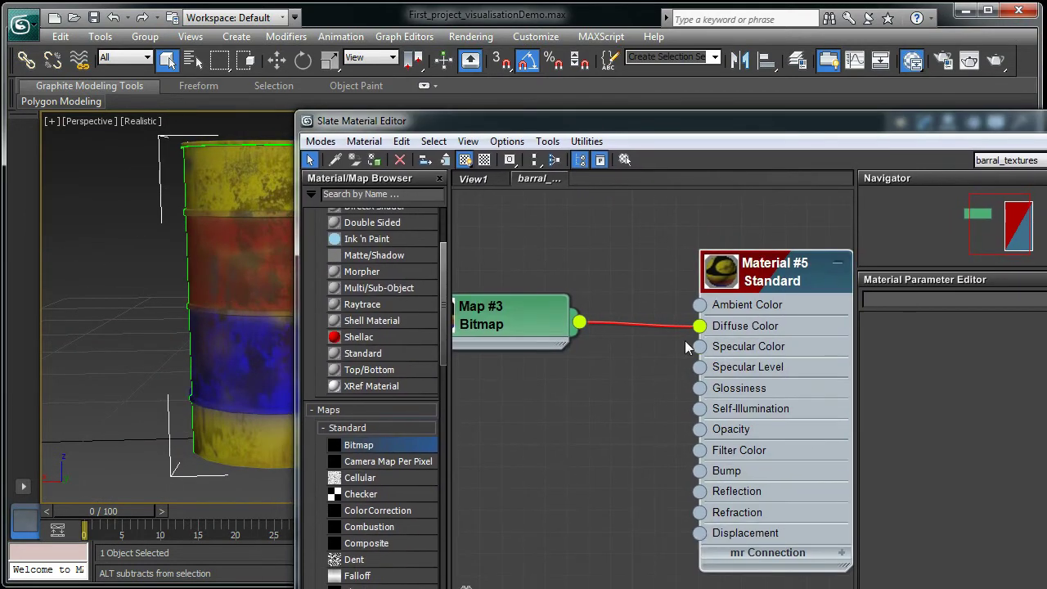
pyautogui.moveTo(542, 315); pyautogui.dragTo(564, 293)
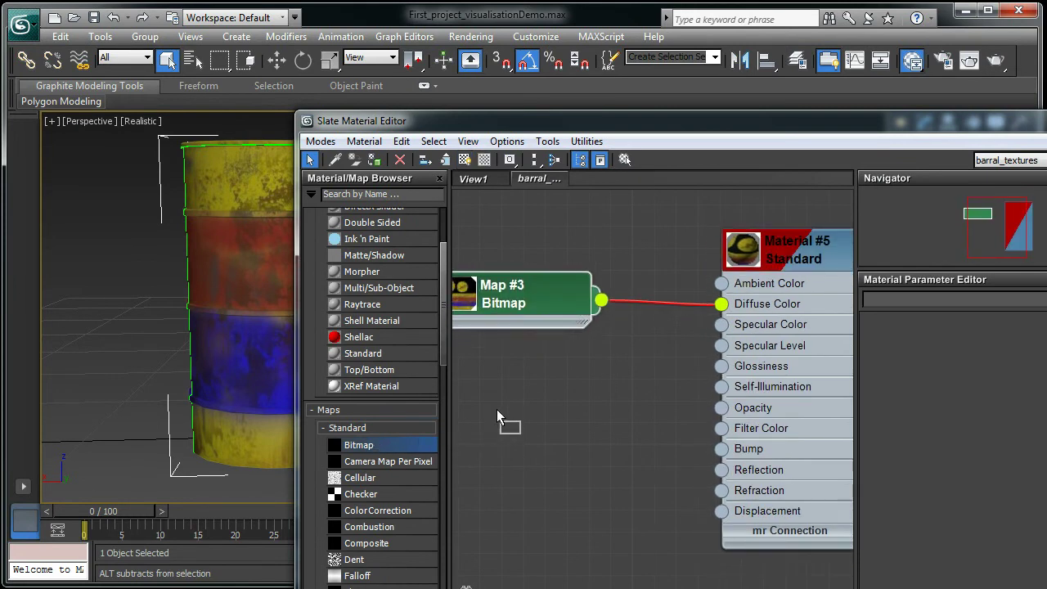
pyautogui.moveTo(498, 413); pyautogui.dragTo(388, 435)
pyautogui.moveTo(531, 284); pyautogui.dragTo(575, 242)
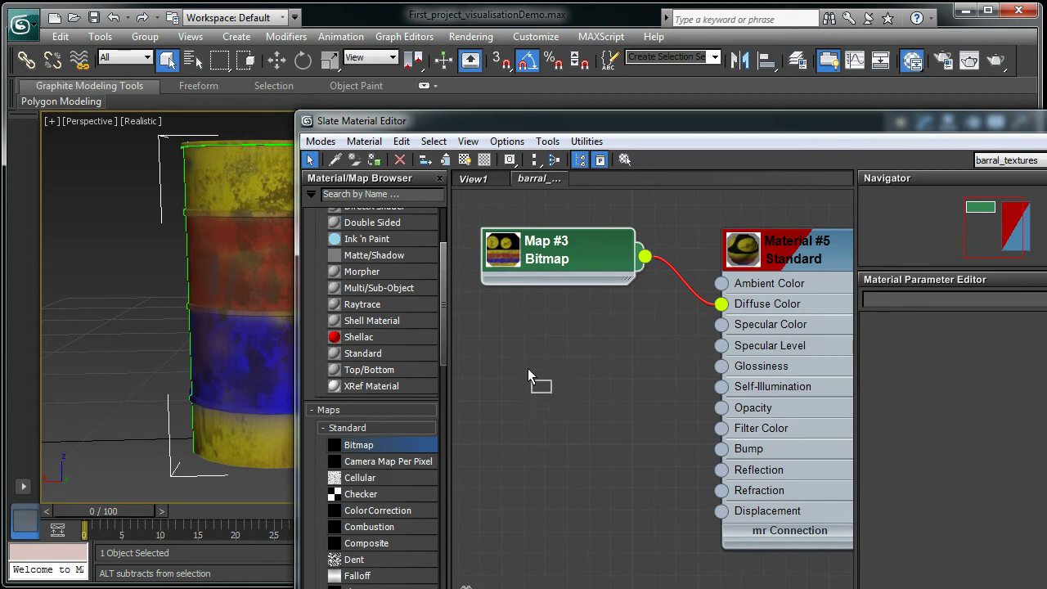
# - Load wooden_barrel_Spc into a new Bitmap, Map #4, and connect it to Specular Color
pyautogui.moveTo(528, 375); pyautogui.dragTo(500, 355)
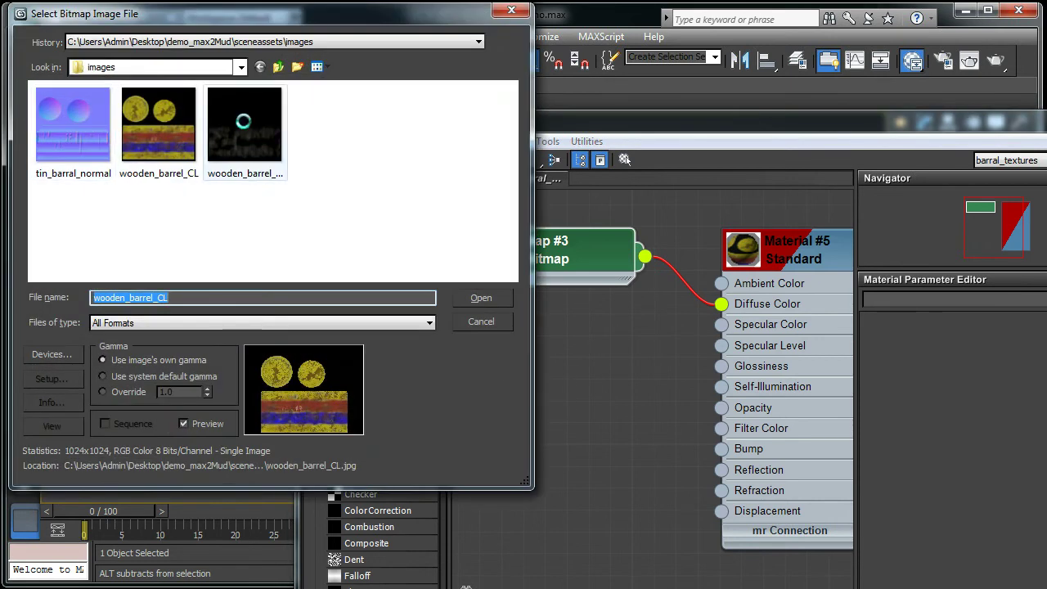
pyautogui.click(243, 123)
pyautogui.click(478, 298)
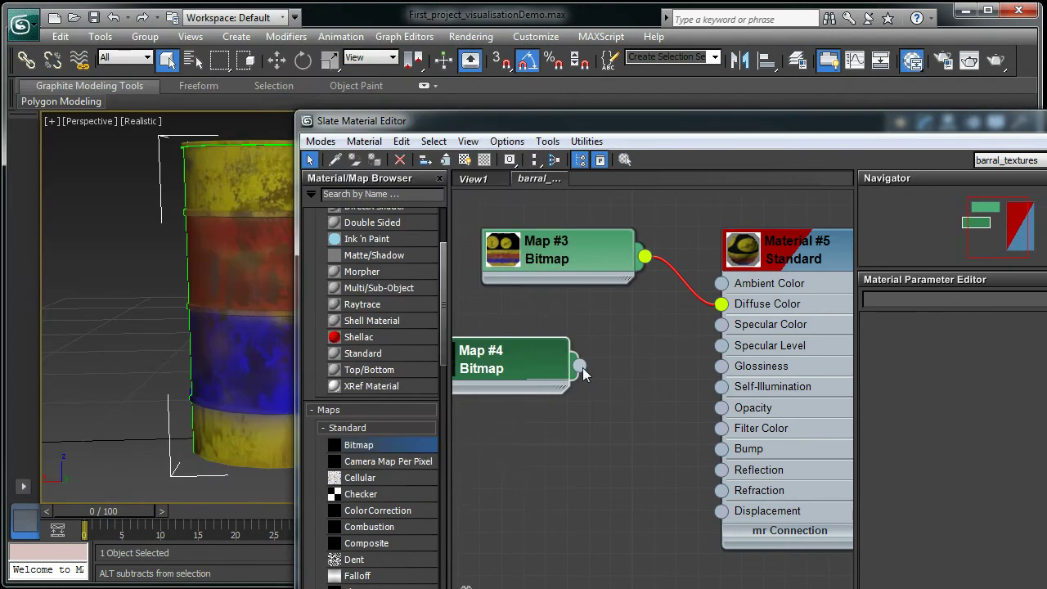
pyautogui.moveTo(579, 365); pyautogui.dragTo(720, 325)
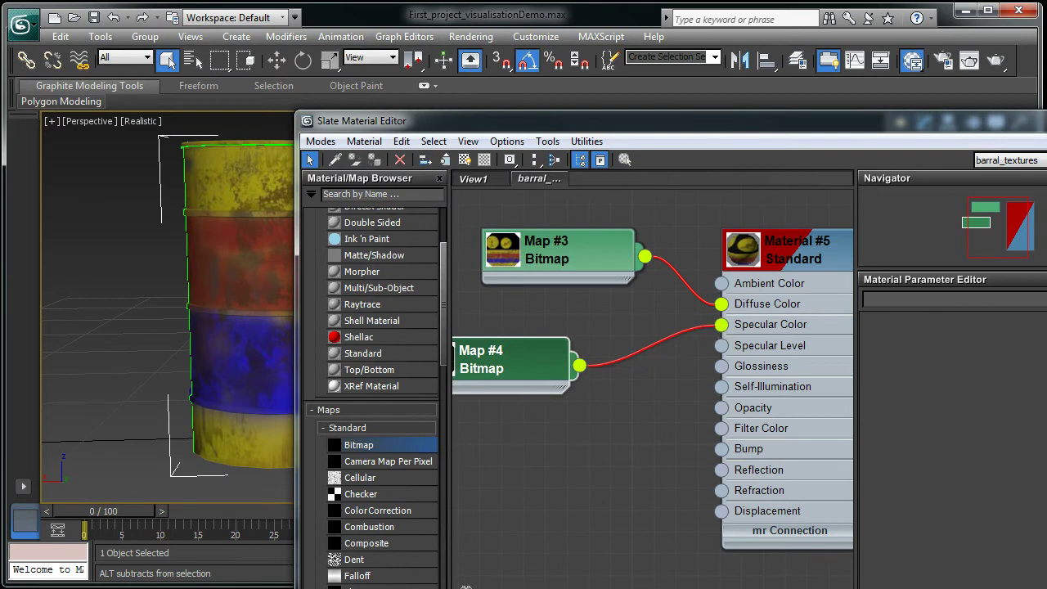
pyautogui.moveTo(511, 369); pyautogui.dragTo(597, 369)
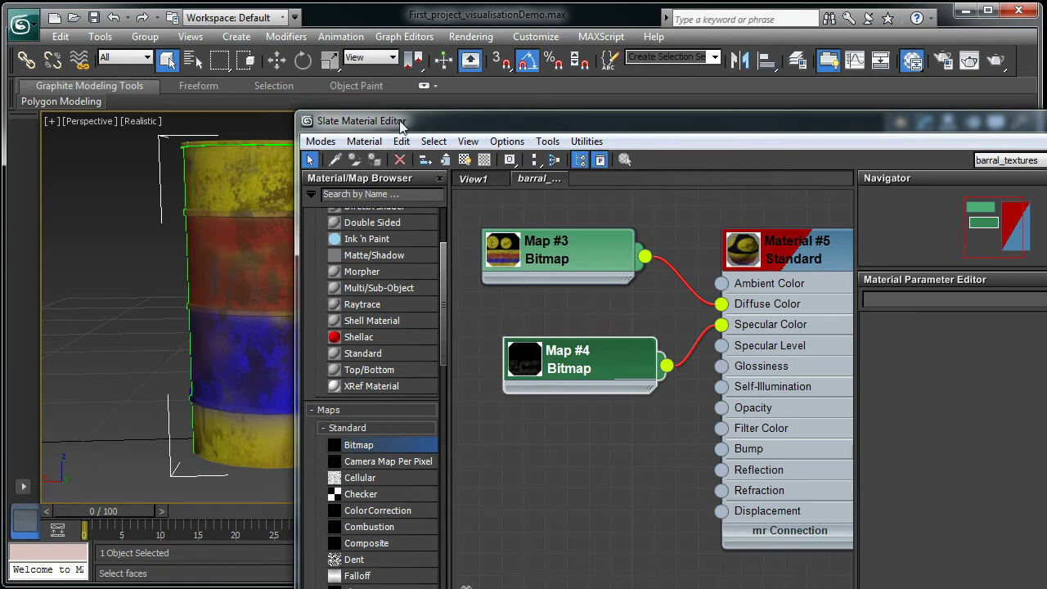
pyautogui.moveTo(400, 122); pyautogui.dragTo(476, 124)
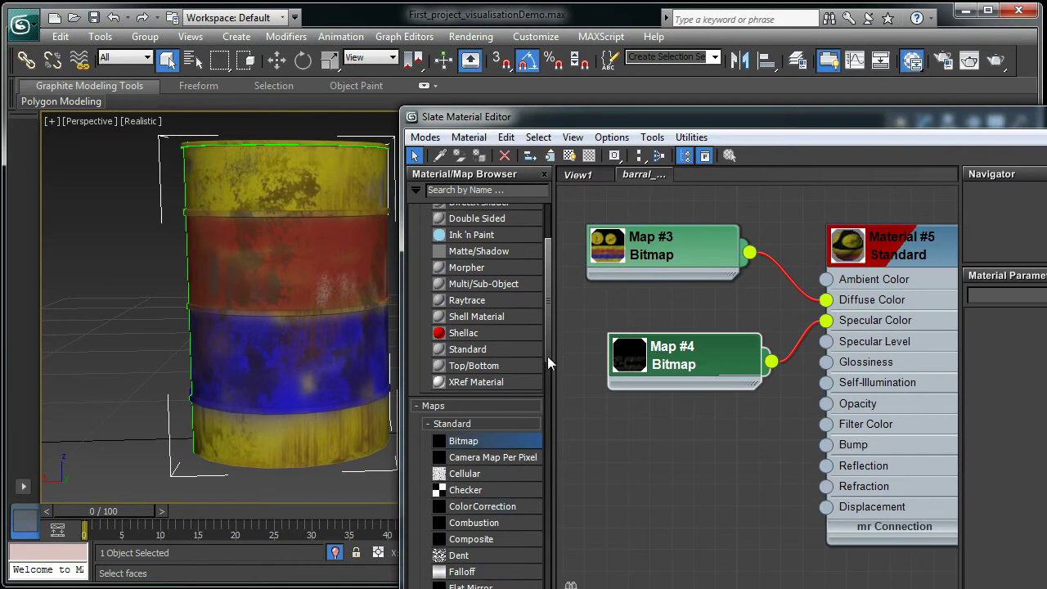
# - Add a Normal Bump map node, Map #5, from the Map Browser to the graph
pyautogui.moveTo(547, 356); pyautogui.dragTo(513, 452)
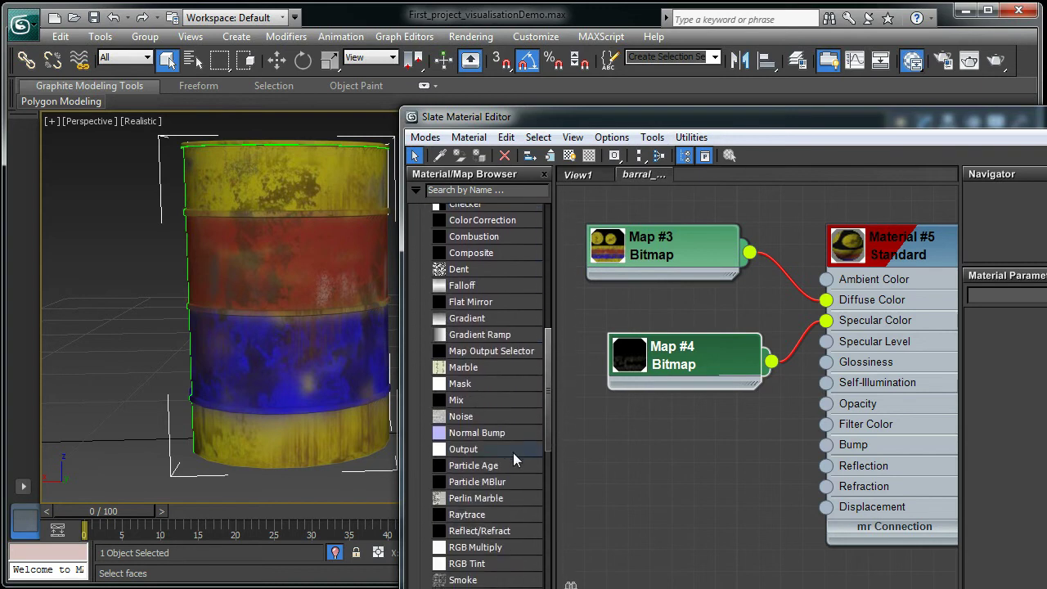
pyautogui.click(476, 433)
pyautogui.moveTo(677, 490); pyautogui.dragTo(573, 405)
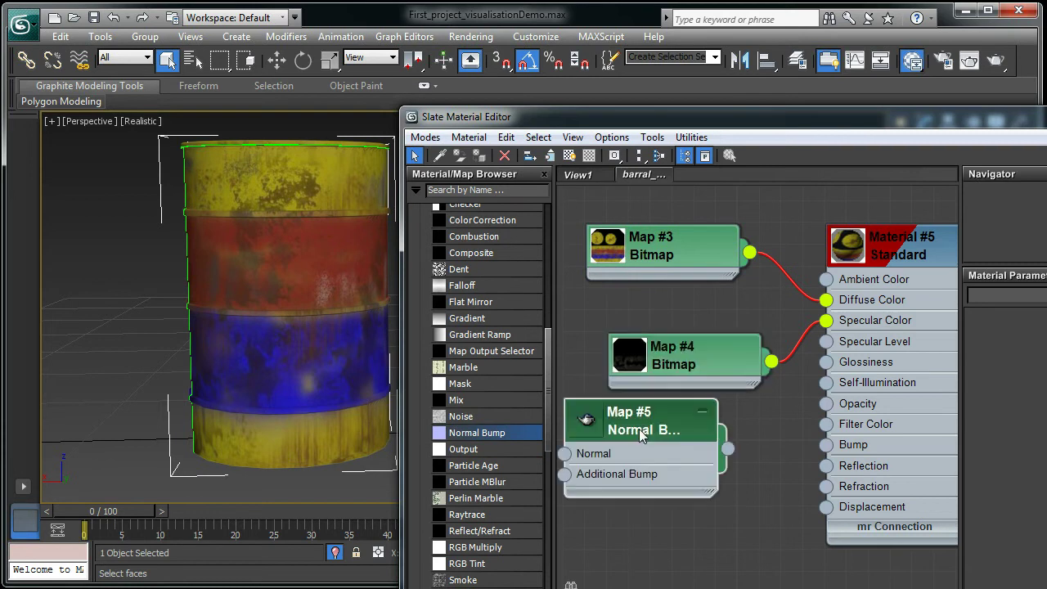
# - Rearrange Maps #3, #4 and #5 and connect Map #5 to Material #5's Bump input
pyautogui.moveTo(639, 358); pyautogui.dragTo(639, 336)
pyautogui.moveTo(652, 237); pyautogui.dragTo(652, 171)
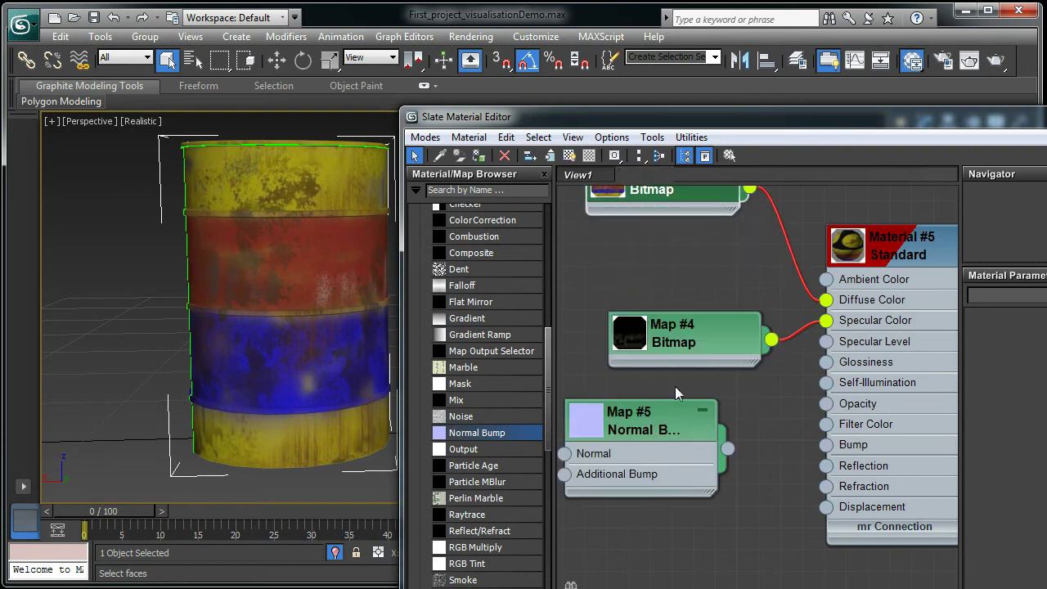
pyautogui.moveTo(660, 343); pyautogui.dragTo(659, 321)
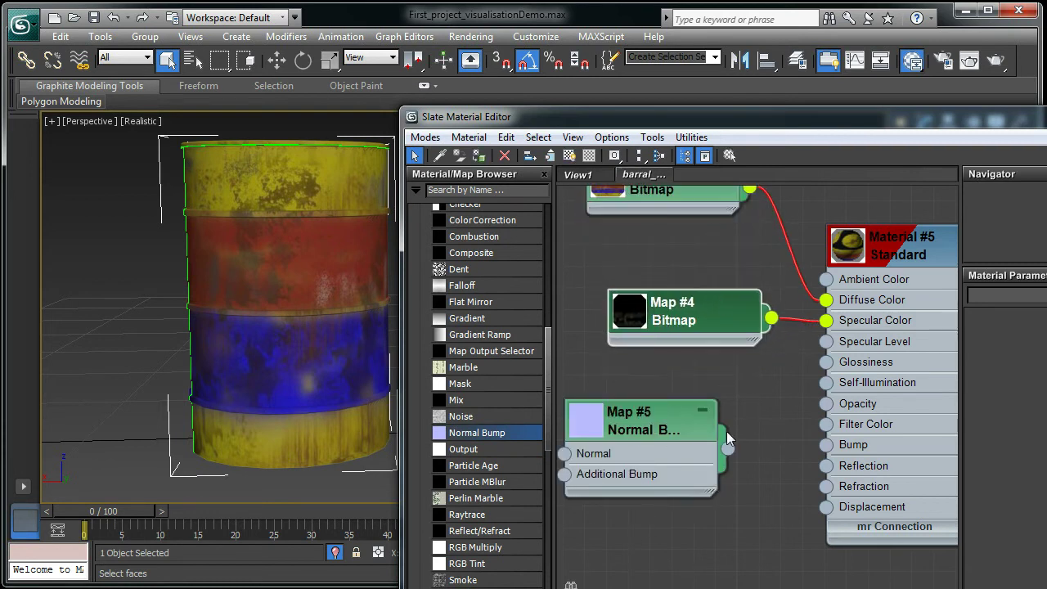
pyautogui.scroll(3, 709, 410)
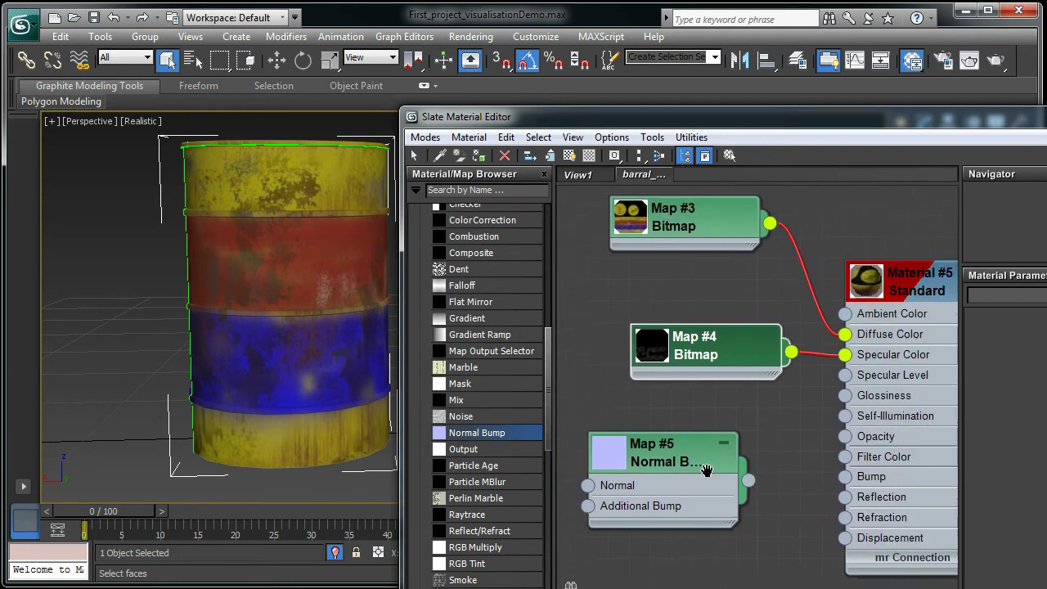
pyautogui.scroll(-3, 651, 468)
pyautogui.moveTo(643, 452); pyautogui.dragTo(783, 474)
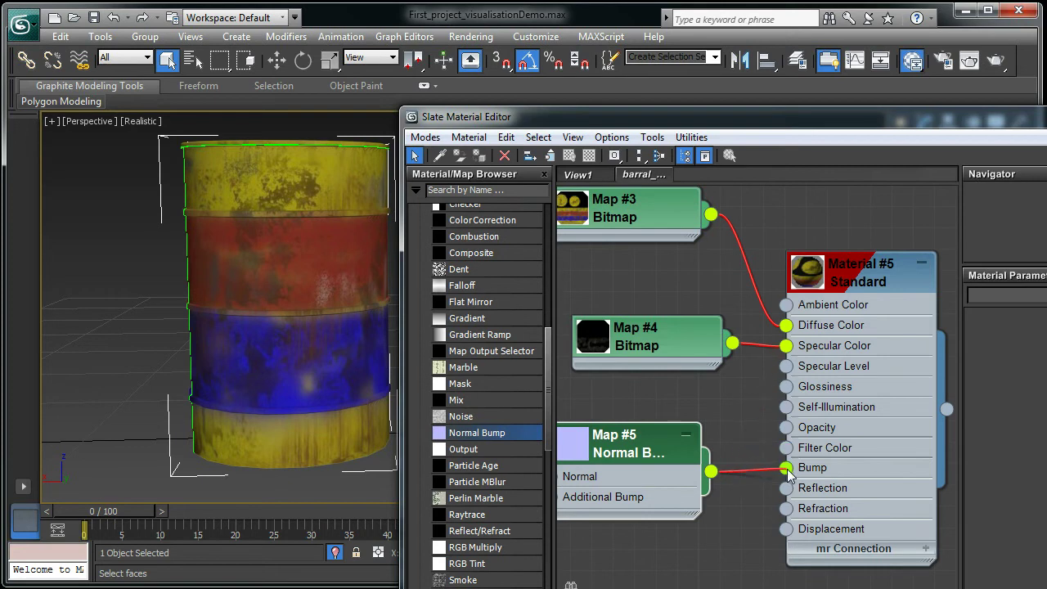
pyautogui.scroll(-3, 775, 511)
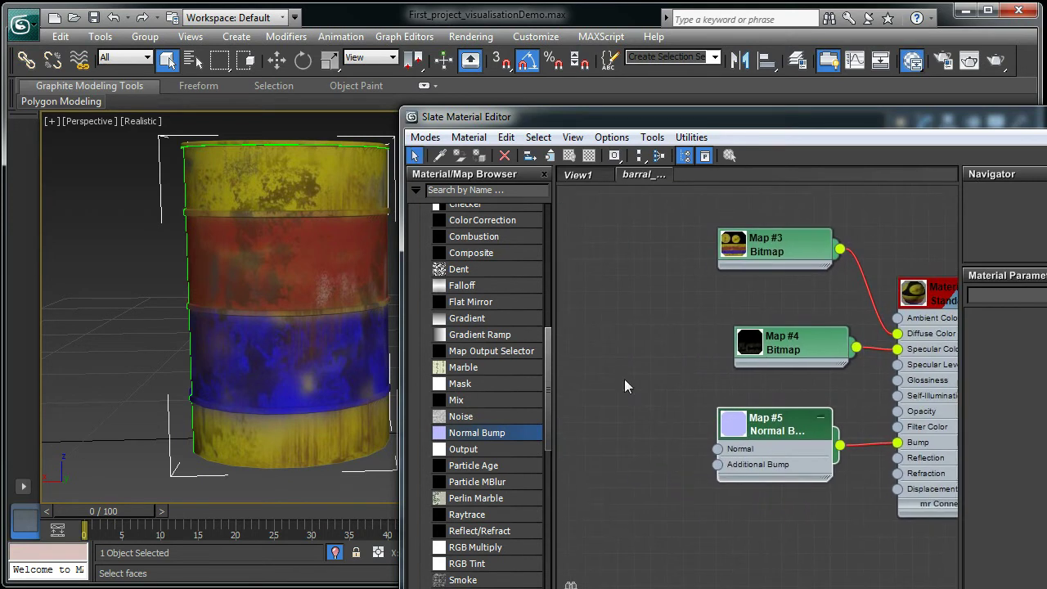
pyautogui.moveTo(547, 334); pyautogui.dragTo(547, 278)
# - Load tin_barral_normal into a new Bitmap, Map #6, and wire it to Map #5's Normal input
pyautogui.moveTo(500, 330); pyautogui.dragTo(603, 369)
pyautogui.click(90, 144)
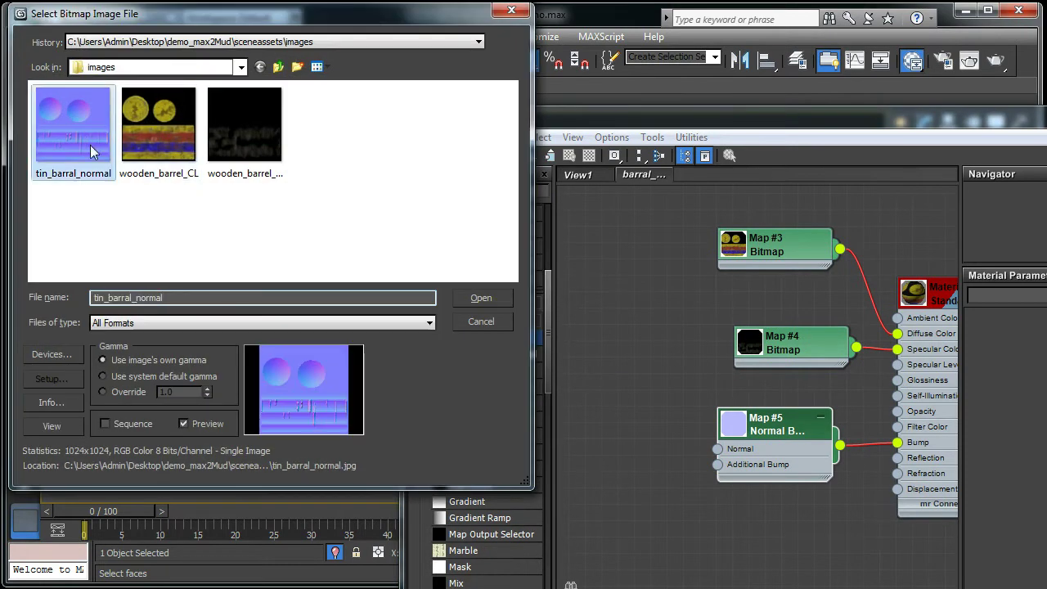
pyautogui.click(481, 298)
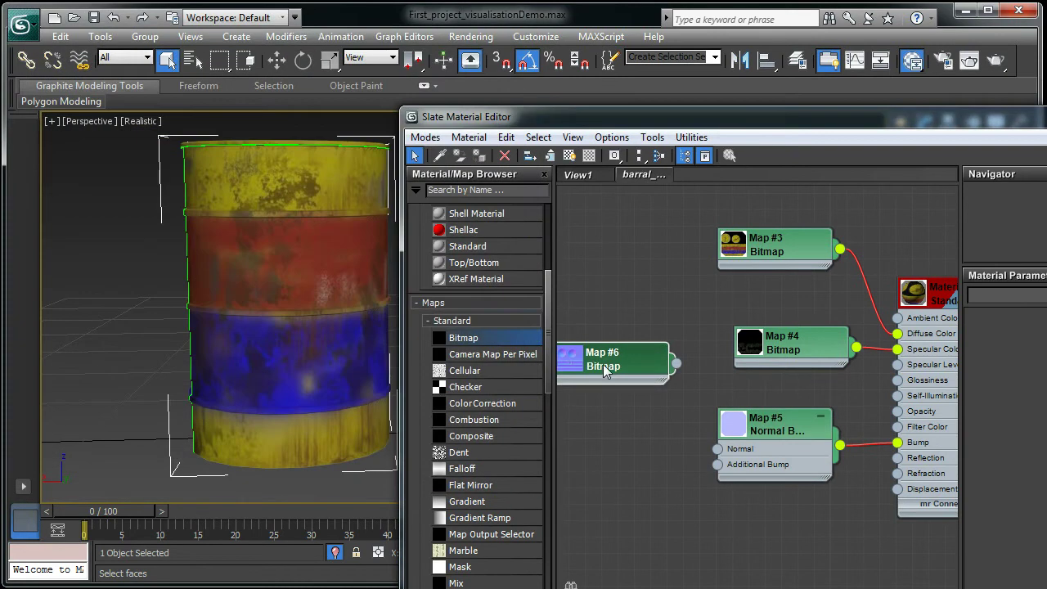
pyautogui.moveTo(677, 380); pyautogui.dragTo(718, 448)
pyautogui.moveTo(589, 370); pyautogui.dragTo(589, 386)
# - Move the material editor aside and orbit to view the barrel's normal-mapped relief
pyautogui.moveTo(646, 117); pyautogui.dragTo(256, 566)
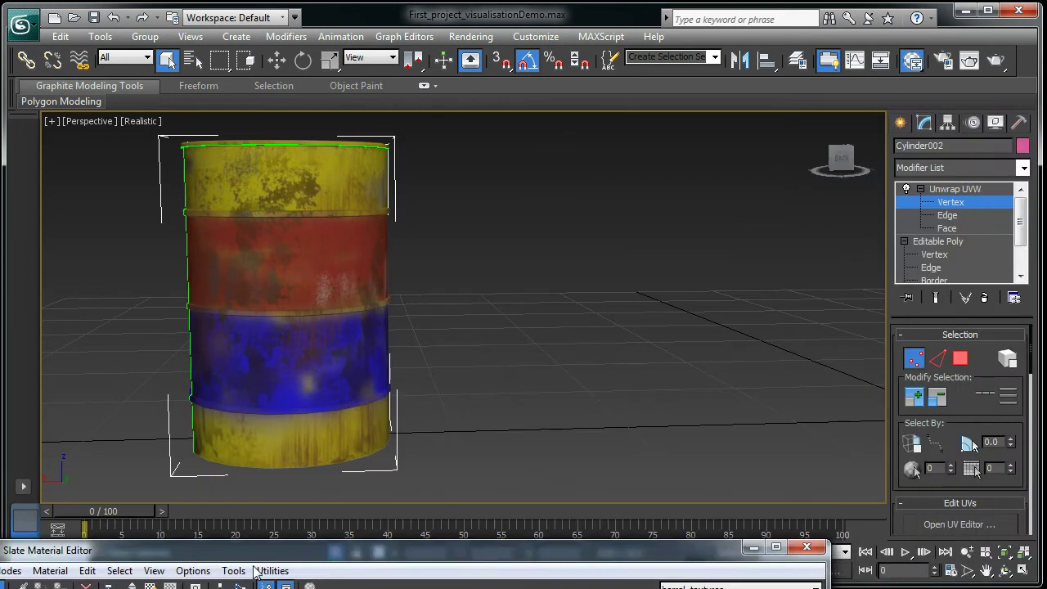
pyautogui.keyDown('alt'); pyautogui.moveTo(381, 372); pyautogui.dragTo(362, 346, button='middle'); pyautogui.keyUp('alt')
pyautogui.scroll(3, 334, 382)
pyautogui.scroll(-3, 363, 346)
pyautogui.keyDown('alt'); pyautogui.moveTo(359, 287); pyautogui.dragTo(662, 331, button='middle'); pyautogui.keyUp('alt')
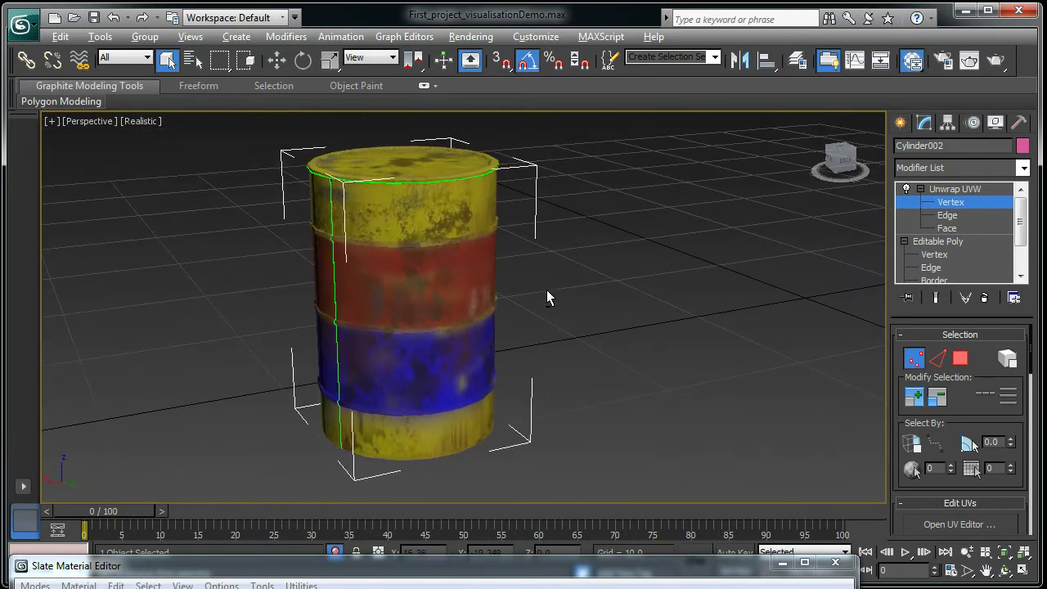
# - Create a Standard Omni light beside the barrel and raise it above the ground
pyautogui.keyDown('alt'); pyautogui.moveTo(549, 297); pyautogui.dragTo(544, 304, button='middle'); pyautogui.keyUp('alt')
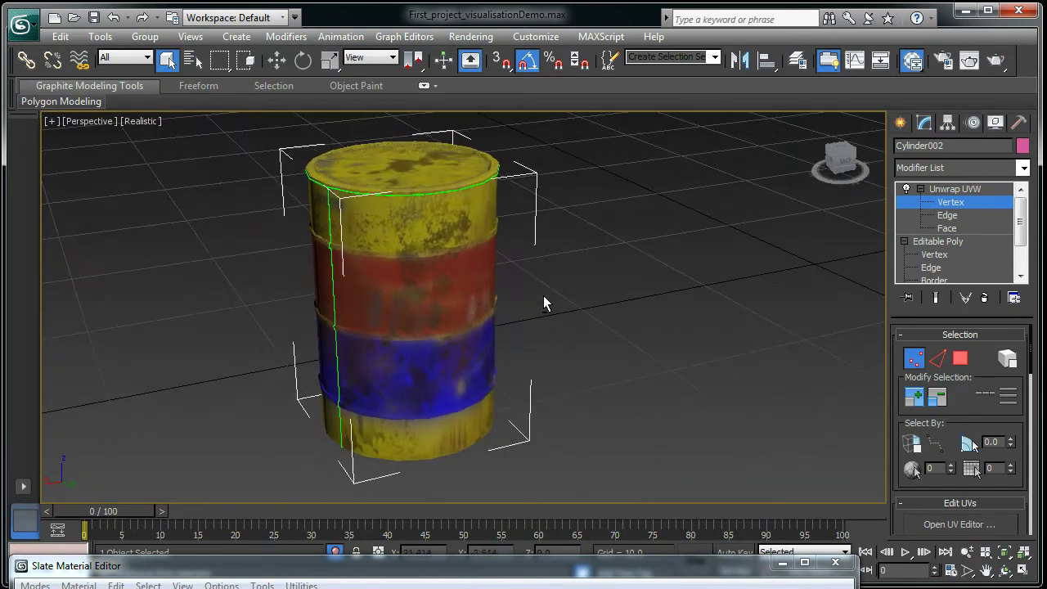
pyautogui.click(901, 124)
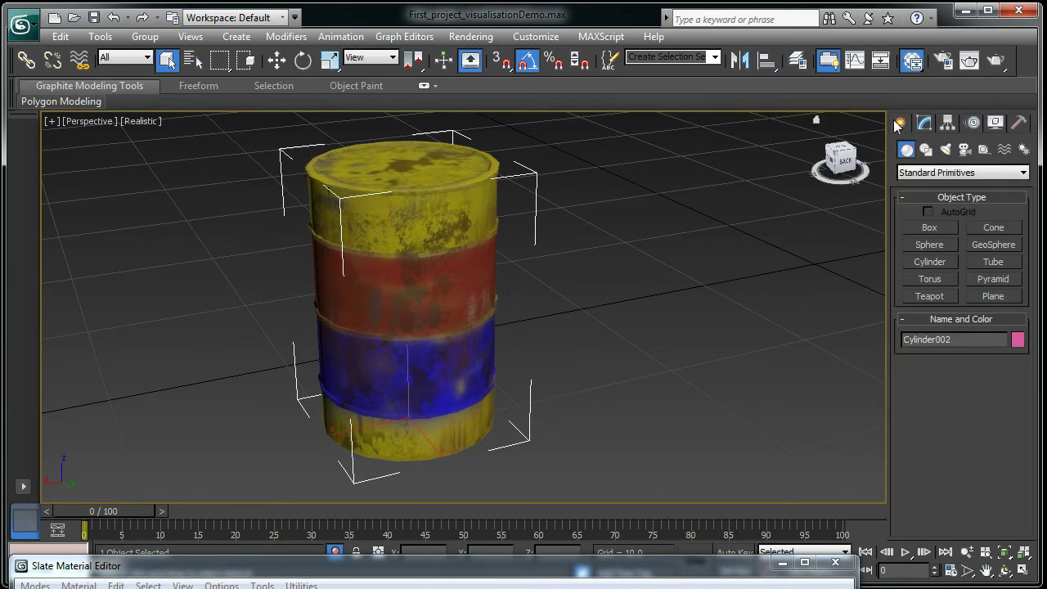
pyautogui.click(949, 151)
pyautogui.click(1002, 175)
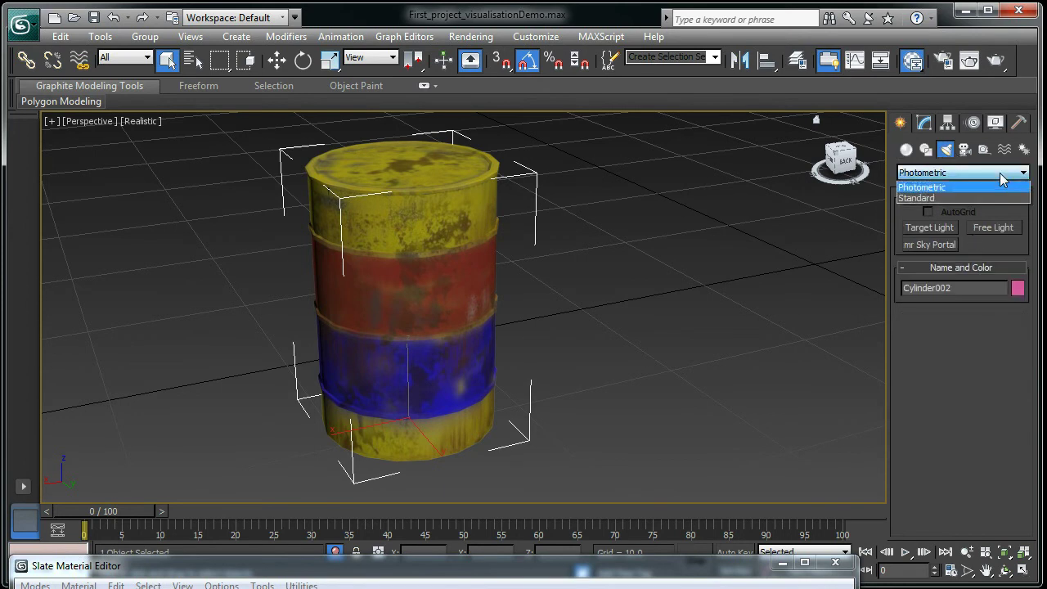
pyautogui.click(906, 198)
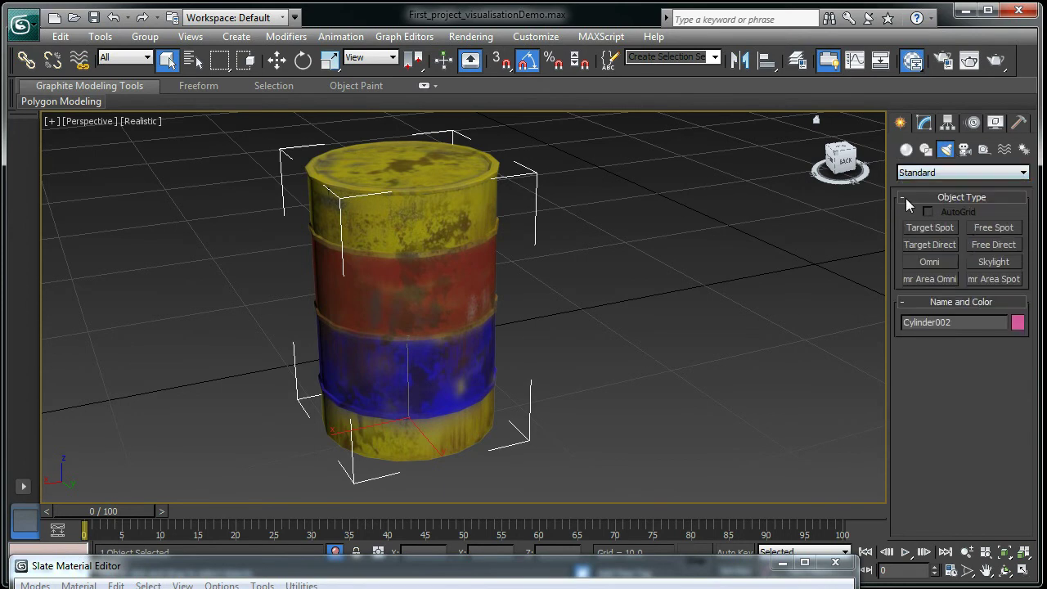
pyautogui.click(930, 263)
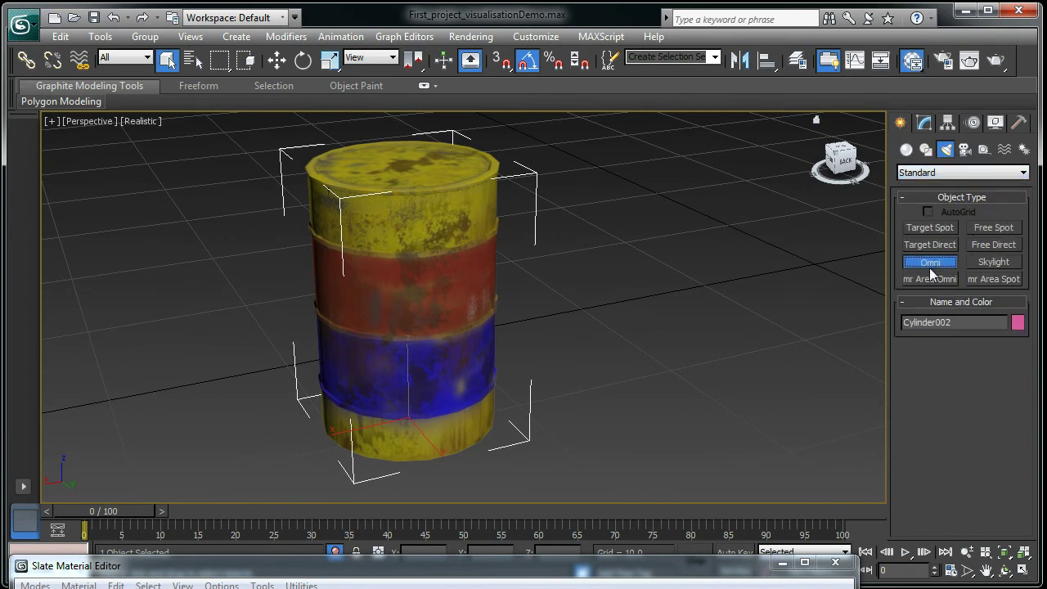
pyautogui.click(573, 449)
pyautogui.rightClick(581, 415)
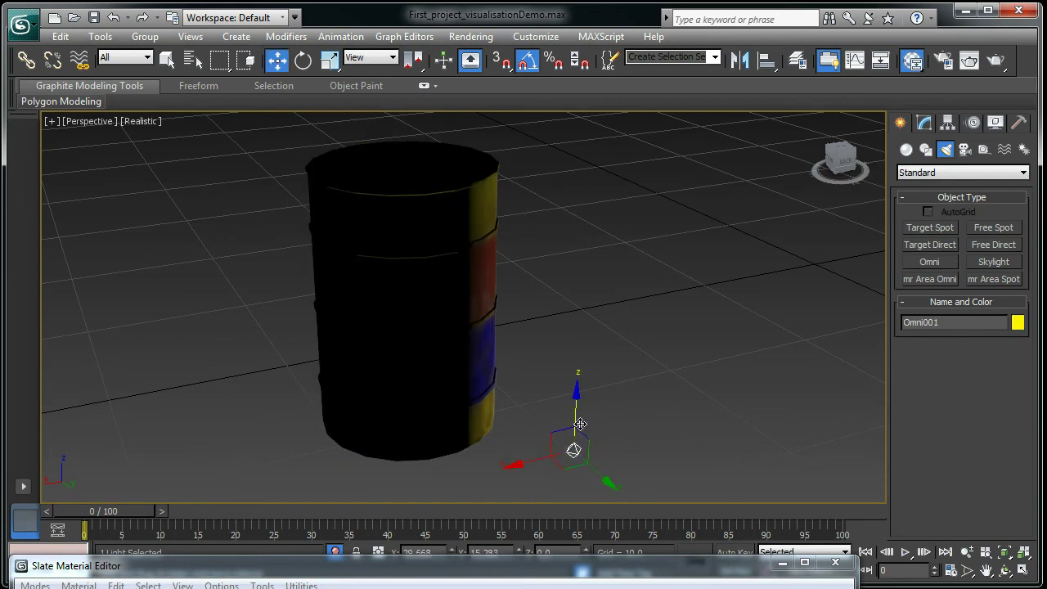
pyautogui.moveTo(575, 412); pyautogui.dragTo(581, 225)
pyautogui.keyDown('alt'); pyautogui.moveTo(582, 225); pyautogui.dragTo(488, 409, button='middle'); pyautogui.keyUp('alt')
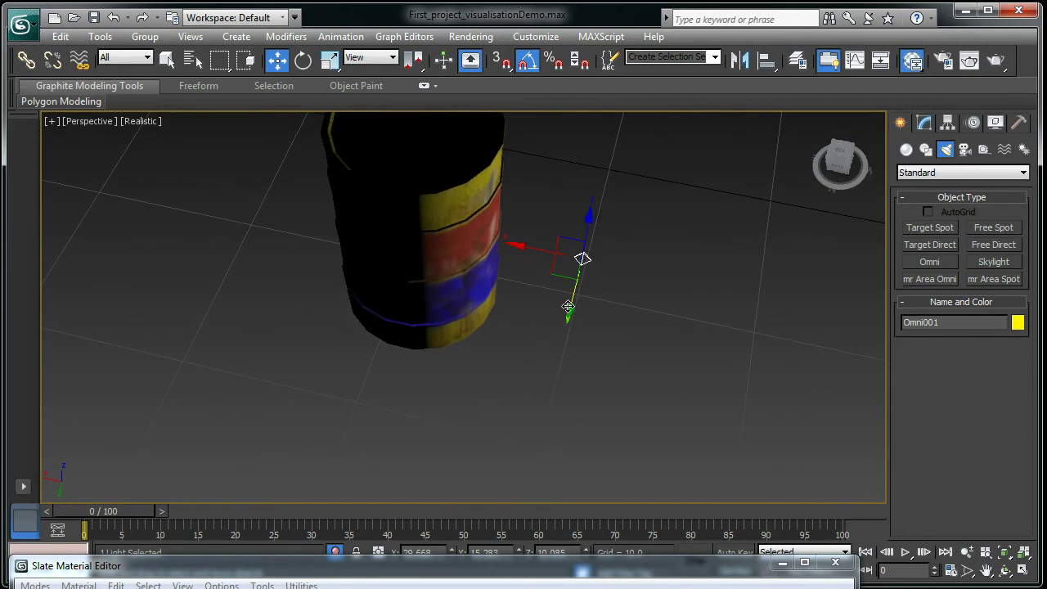
# - Clone the light as Omni002 and move it to the barrel's other side
pyautogui.keyDown('shift'); pyautogui.moveTo(570, 317); pyautogui.dragTo(521, 451); pyautogui.keyUp('shift')
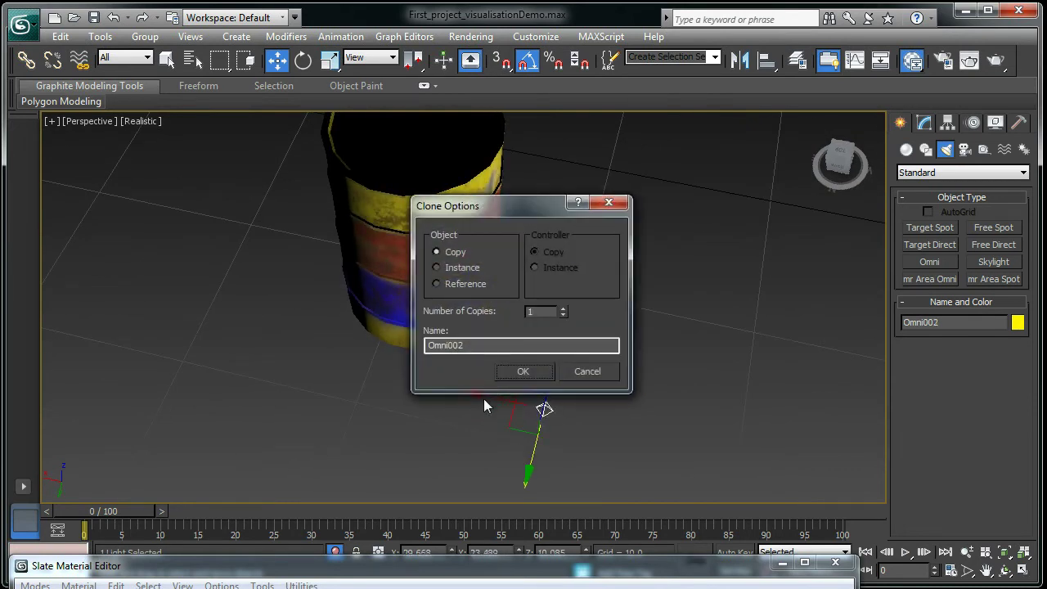
pyautogui.click(522, 372)
pyautogui.moveTo(494, 395); pyautogui.dragTo(309, 462)
pyautogui.keyDown('alt'); pyautogui.moveTo(421, 396); pyautogui.dragTo(418, 353, button='middle'); pyautogui.keyUp('alt')
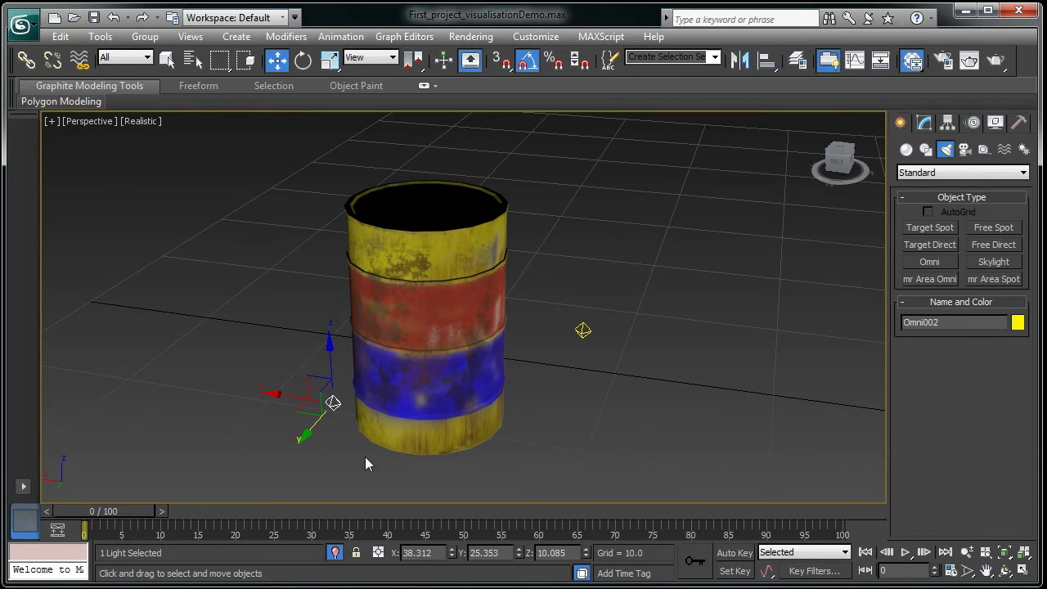
# - Set the viewport to display Realistic Materials with Maps
pyautogui.moveTo(61, 102)
pyautogui.click(141, 123)
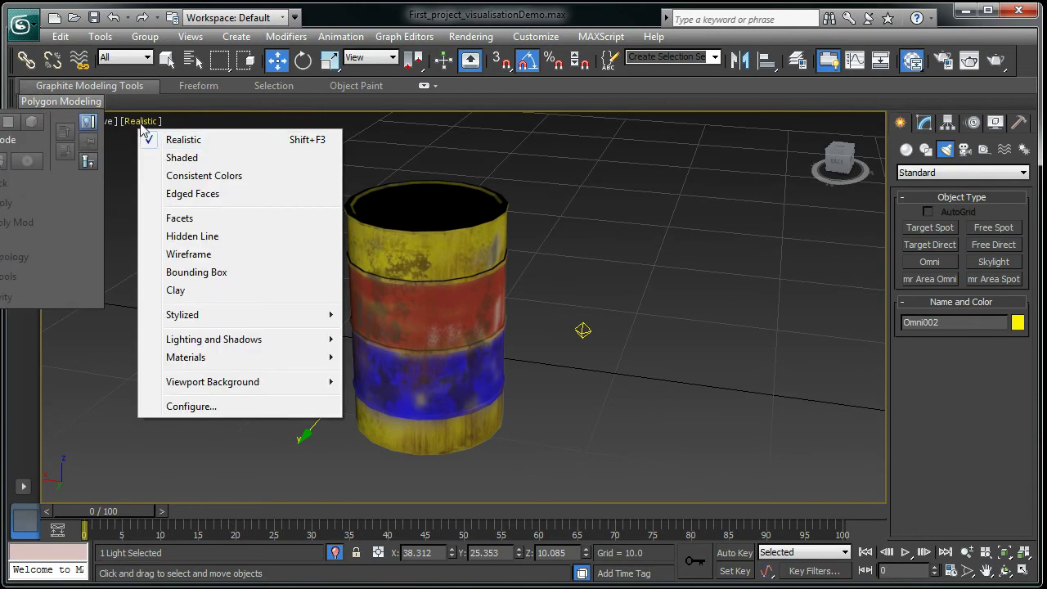
pyautogui.click(124, 178)
pyautogui.click(146, 121)
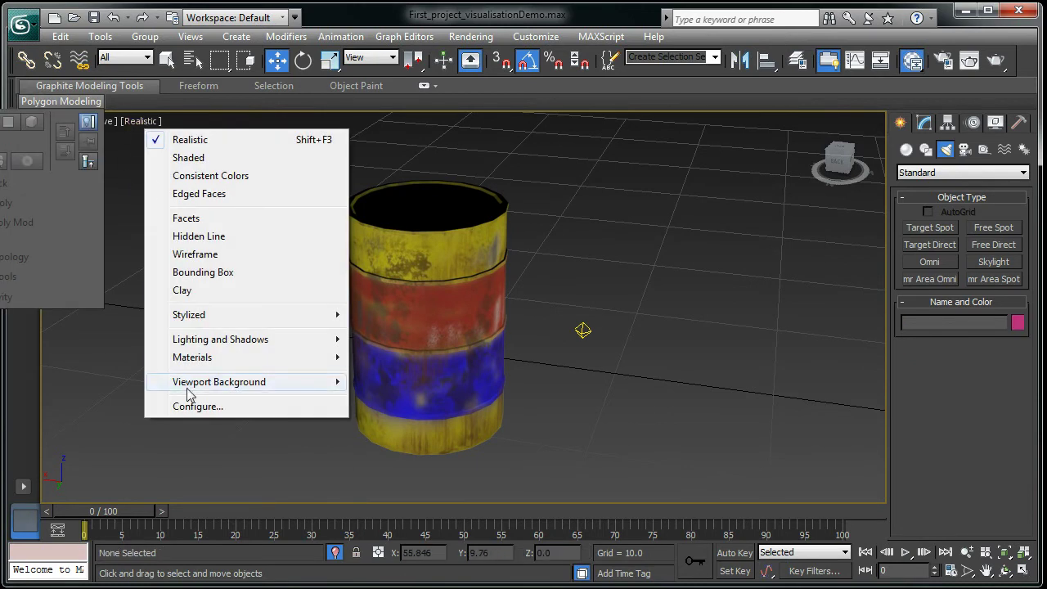
pyautogui.moveTo(204, 358)
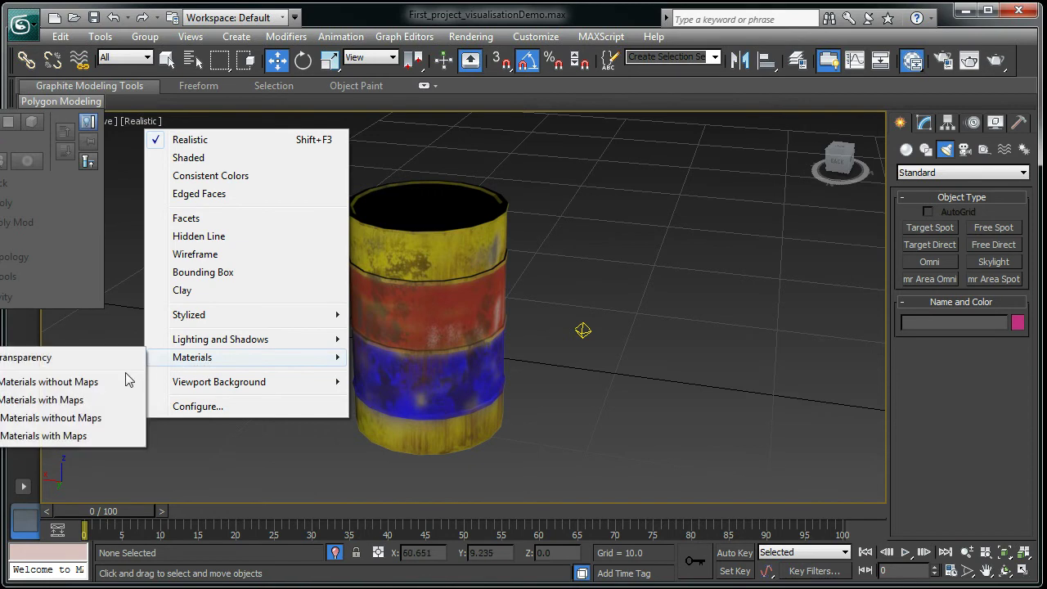
pyautogui.click(80, 436)
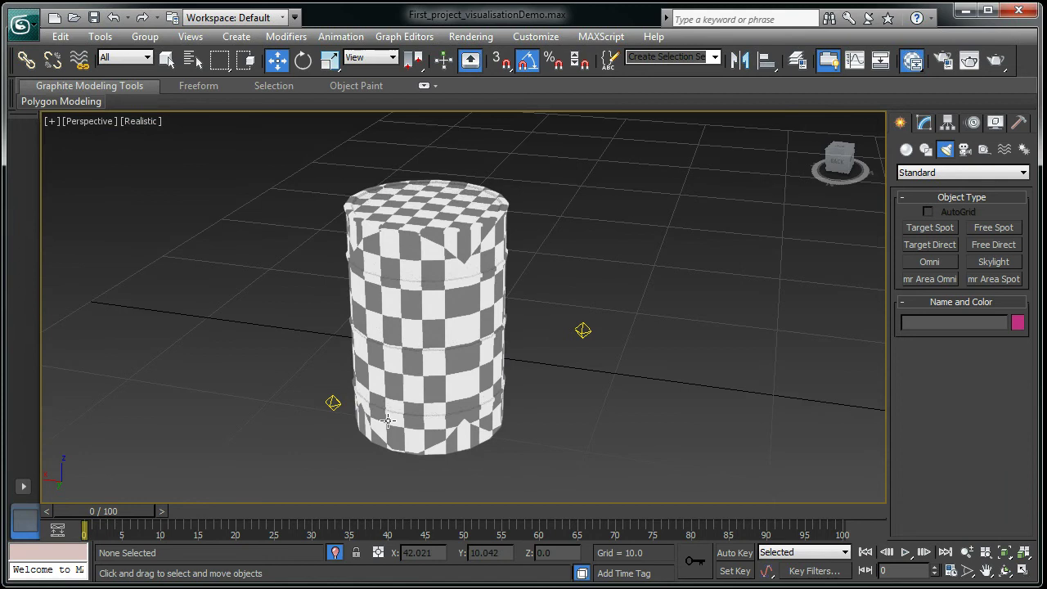
# - Orbit around the barrel and reopen the Slate Material Editor beside it with M
pyautogui.keyDown('alt'); pyautogui.moveTo(384, 417); pyautogui.dragTo(409, 547, button='middle'); pyautogui.keyUp('alt')
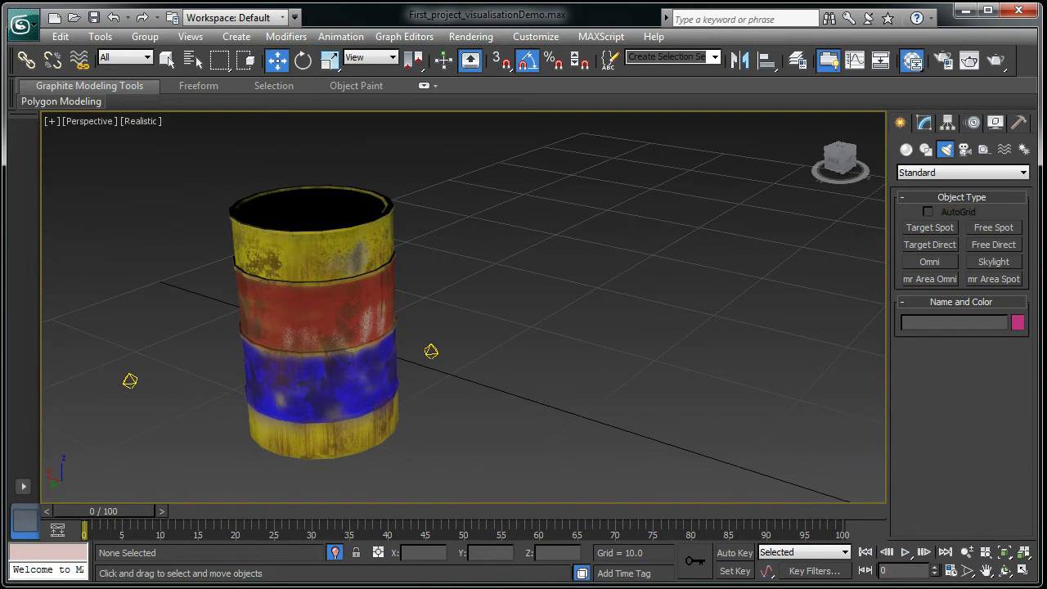
pyautogui.press('m')
pyautogui.moveTo(588, 59); pyautogui.dragTo(623, 88)
# - Set the Map #5 Normal Bump node's Normal amount to 3.0
pyautogui.moveTo(277, 263); pyautogui.dragTo(117, 248, button='middle')
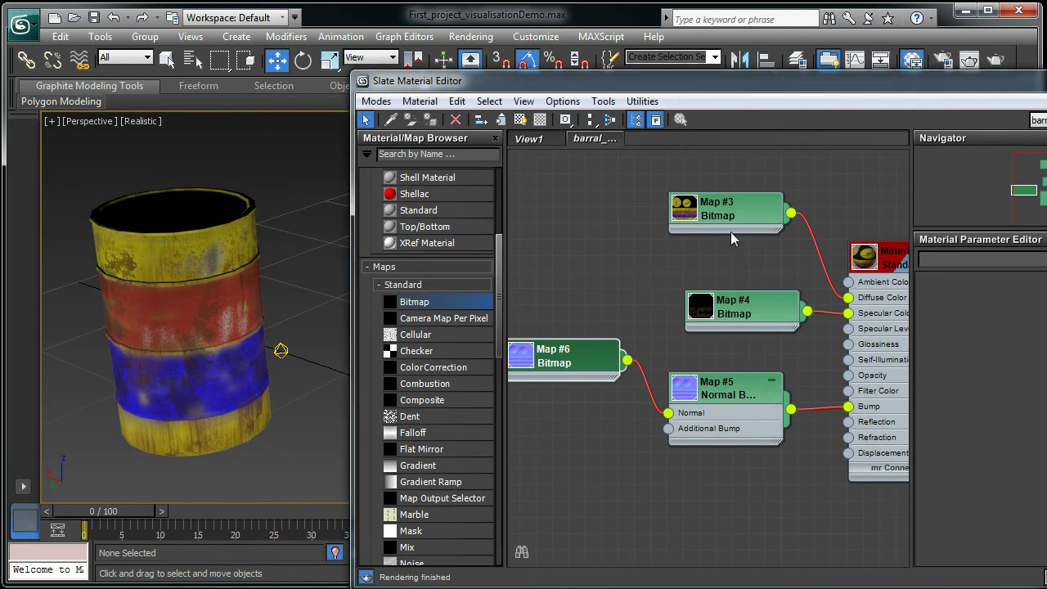
pyautogui.moveTo(730, 232); pyautogui.dragTo(646, 183, button='middle')
pyautogui.doubleClick(653, 347)
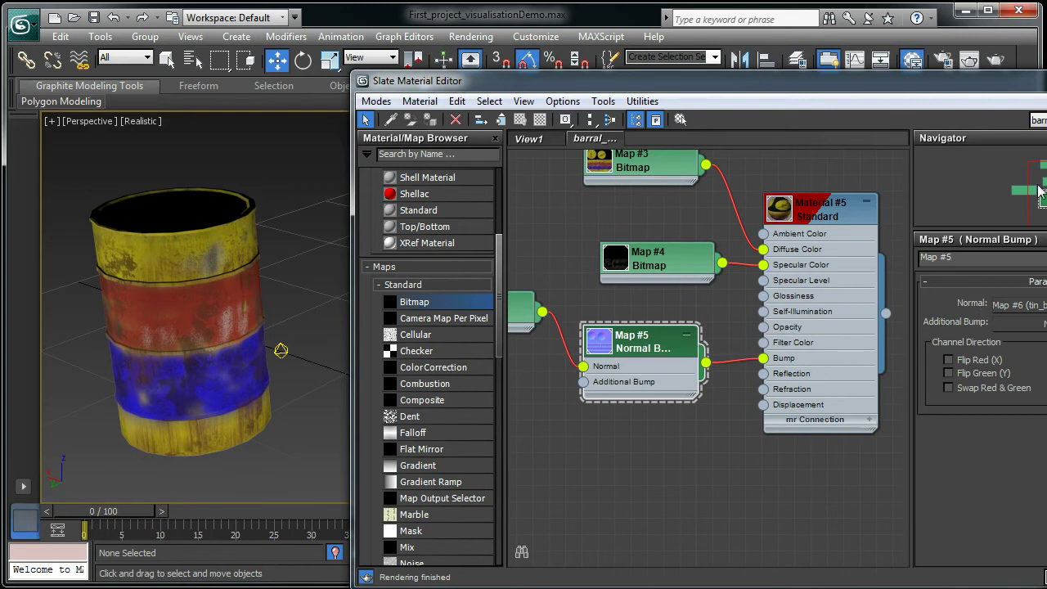
pyautogui.moveTo(1028, 86); pyautogui.dragTo(795, 24)
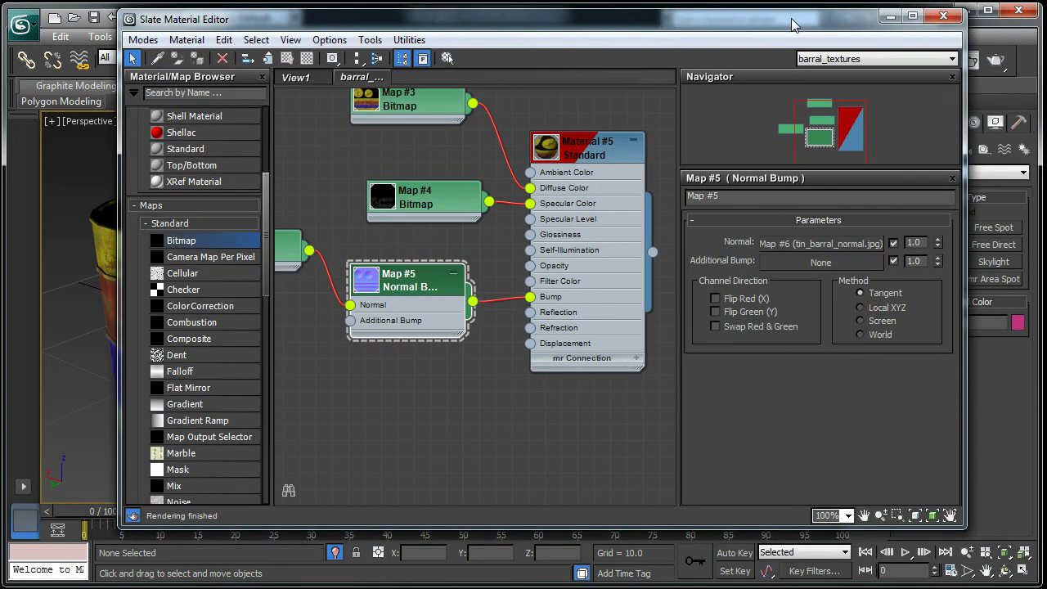
pyautogui.doubleClick(925, 243)
pyautogui.write('3')
pyautogui.press('Return')
# - Expand Material #5's Maps rollout to check its diffuse, specular and bump map slots
pyautogui.click(597, 157)
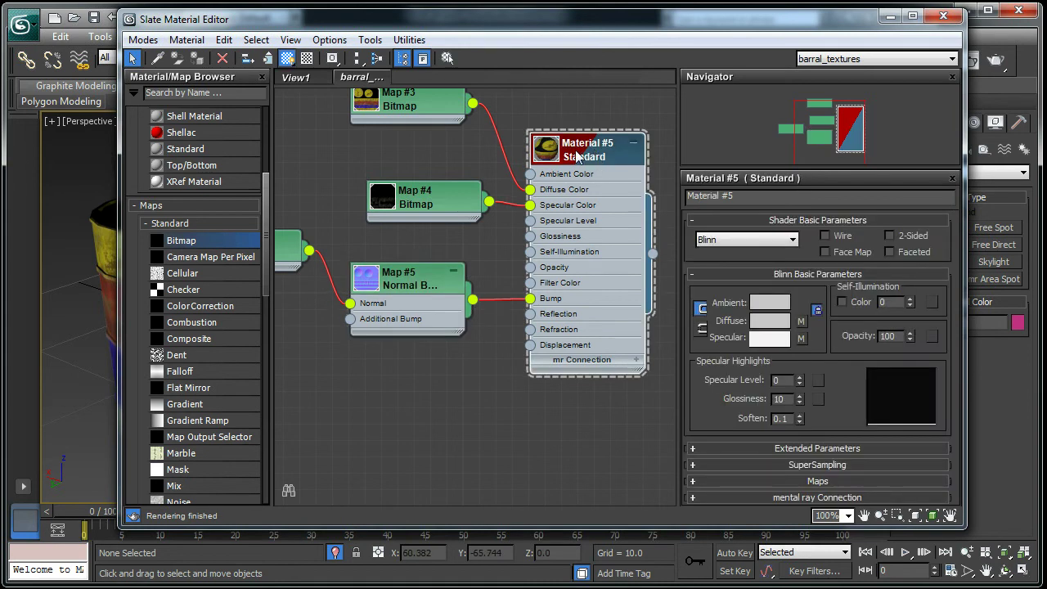
pyautogui.moveTo(576, 156)
pyautogui.mouseDown()
pyautogui.moveTo(556, 146)
pyautogui.moveTo(580, 138)
pyautogui.mouseUp()
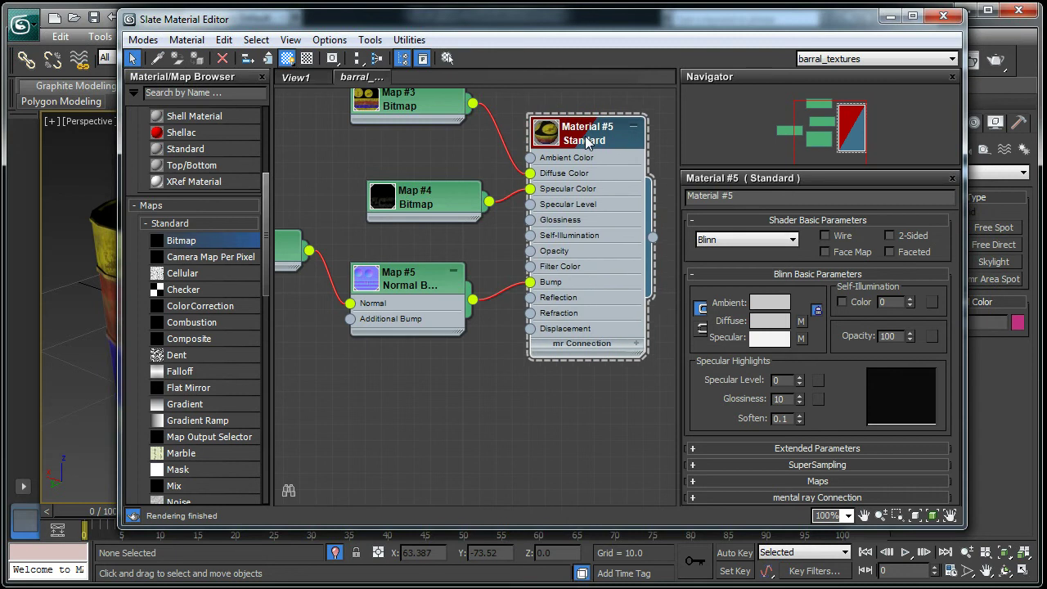
pyautogui.click(699, 483)
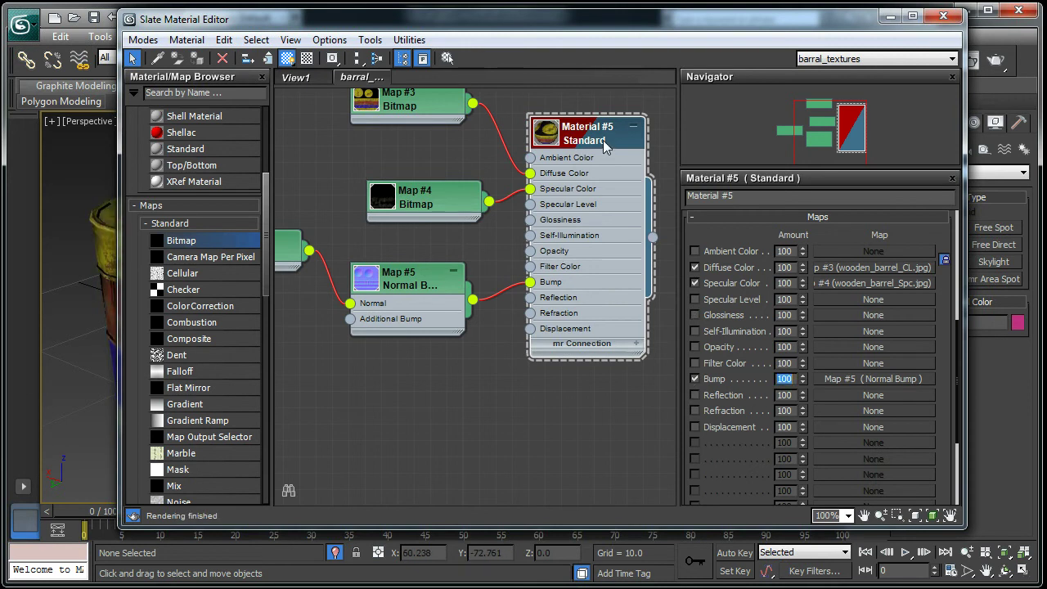
pyautogui.moveTo(602, 141); pyautogui.dragTo(603, 158)
# - Close the material editor and select the barrel in the viewport
pyautogui.click(943, 16)
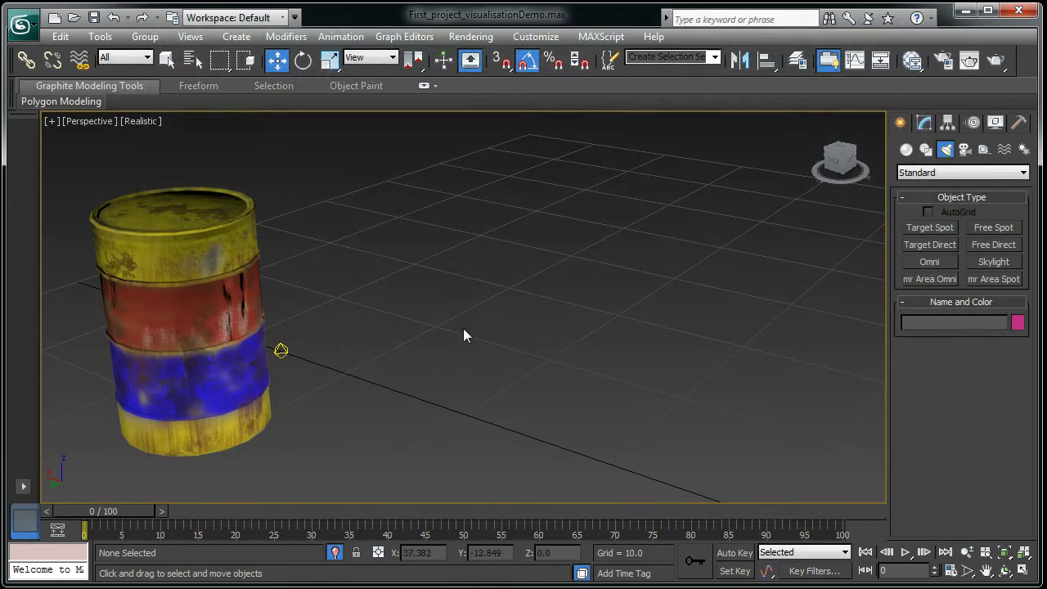
pyautogui.moveTo(324, 333); pyautogui.dragTo(578, 360, button='middle')
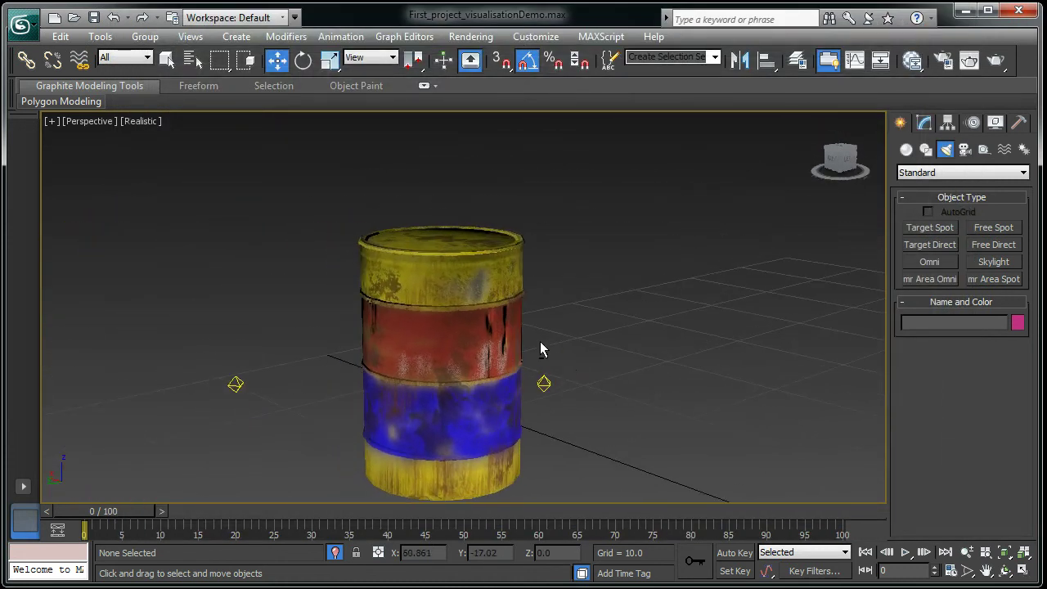
pyautogui.scroll(5, 594, 372)
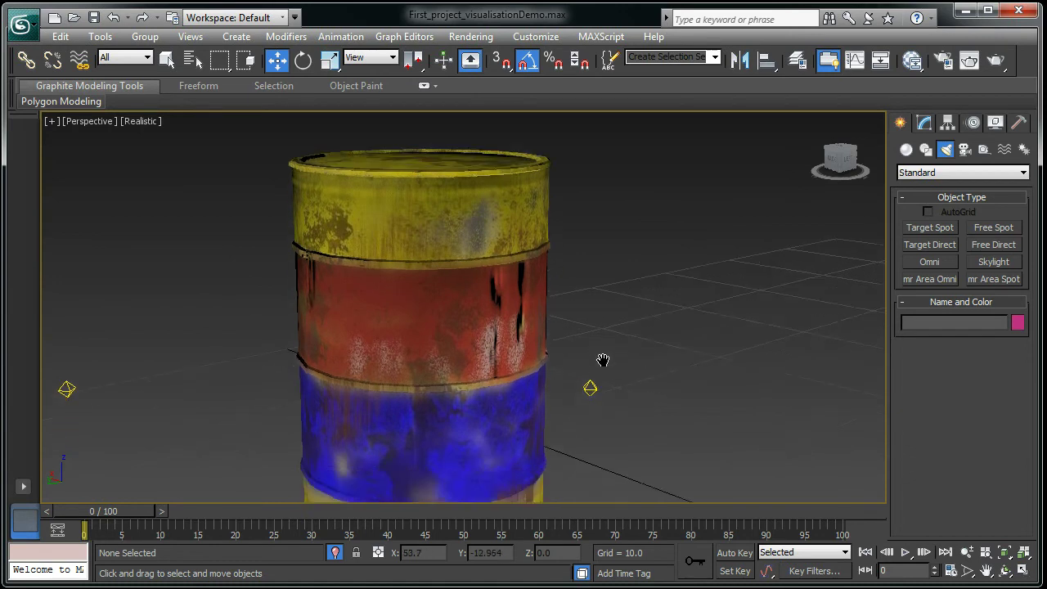
pyautogui.moveTo(598, 356); pyautogui.dragTo(613, 244, button='middle')
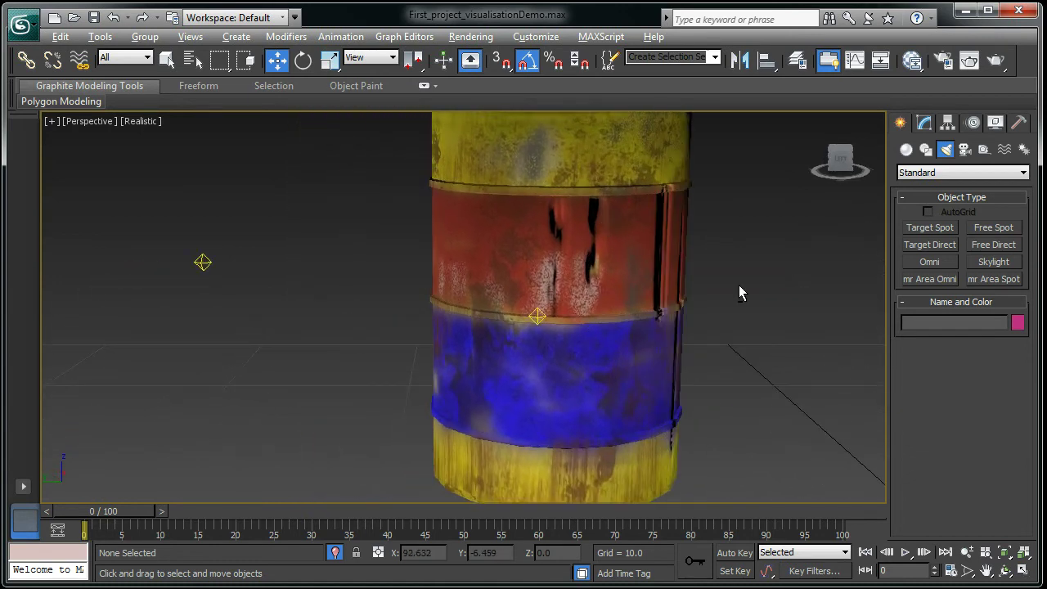
pyautogui.scroll(4, 557, 290)
pyautogui.scroll(-3, 623, 289)
pyautogui.click(657, 358)
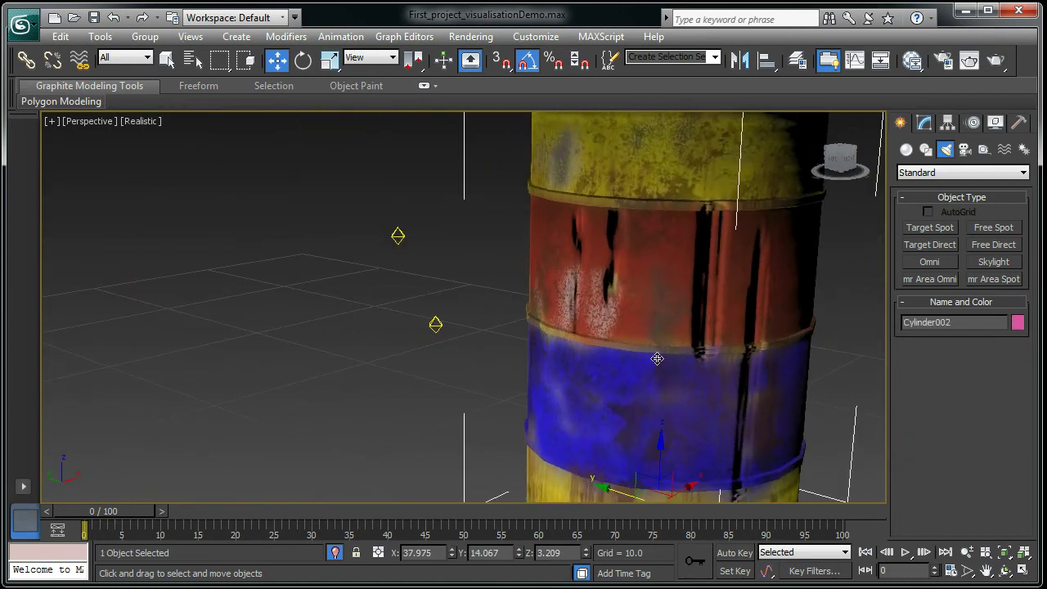
pyautogui.scroll(-1, 701, 379)
pyautogui.moveTo(701, 379); pyautogui.dragTo(596, 367, button='middle')
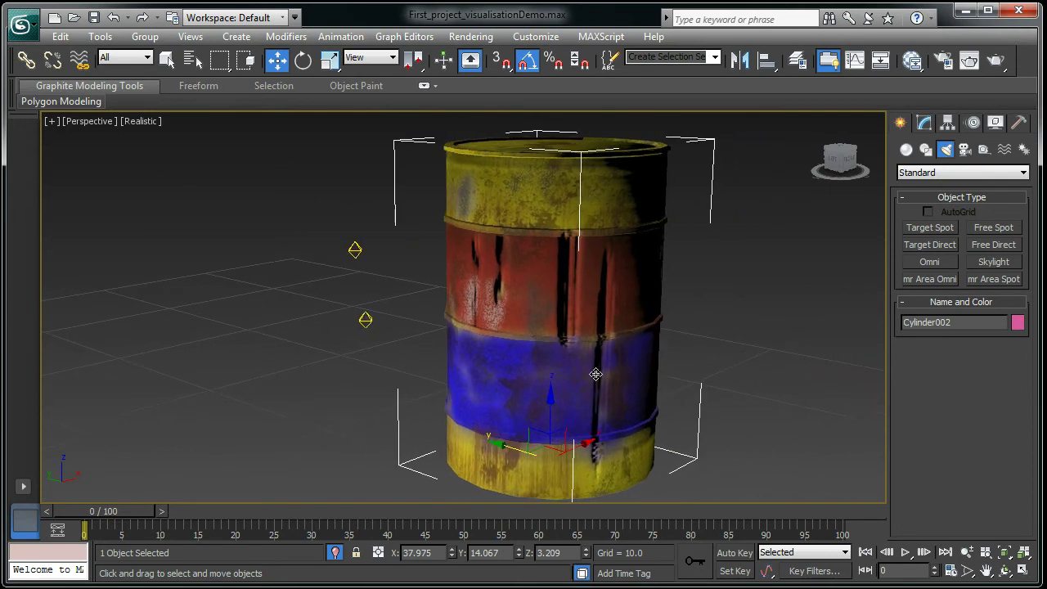
# - Spin Cylinder002 around its Z axis with the rotate gizmo to show another painted side
pyautogui.press('e')
pyautogui.moveTo(572, 481); pyautogui.dragTo(509, 456)
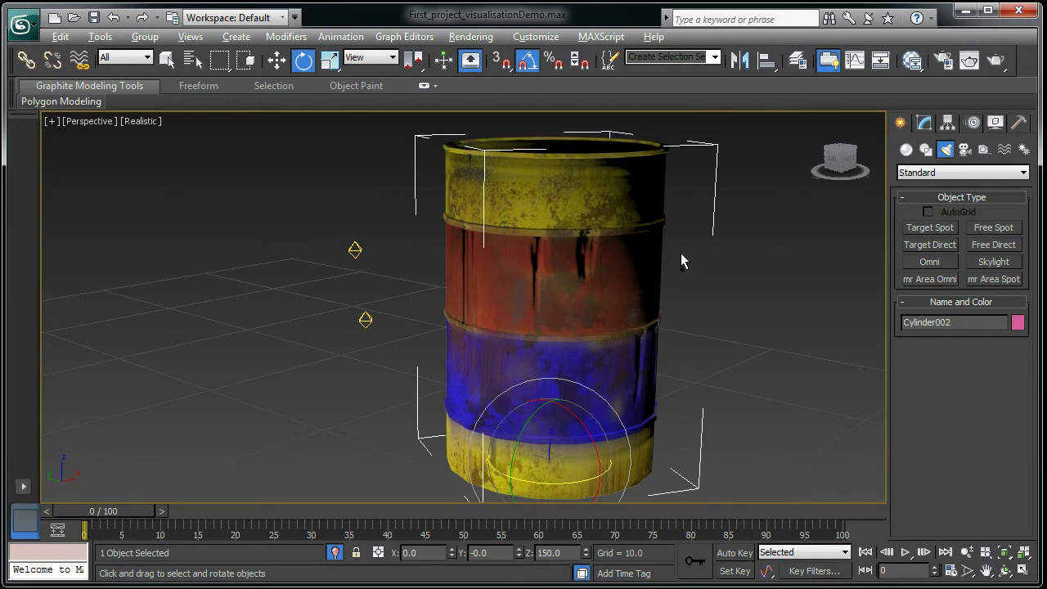
pyautogui.scroll(4, 682, 262)
pyautogui.moveTo(687, 240); pyautogui.dragTo(631, 241, button='middle')
pyautogui.scroll(-4, 631, 241)
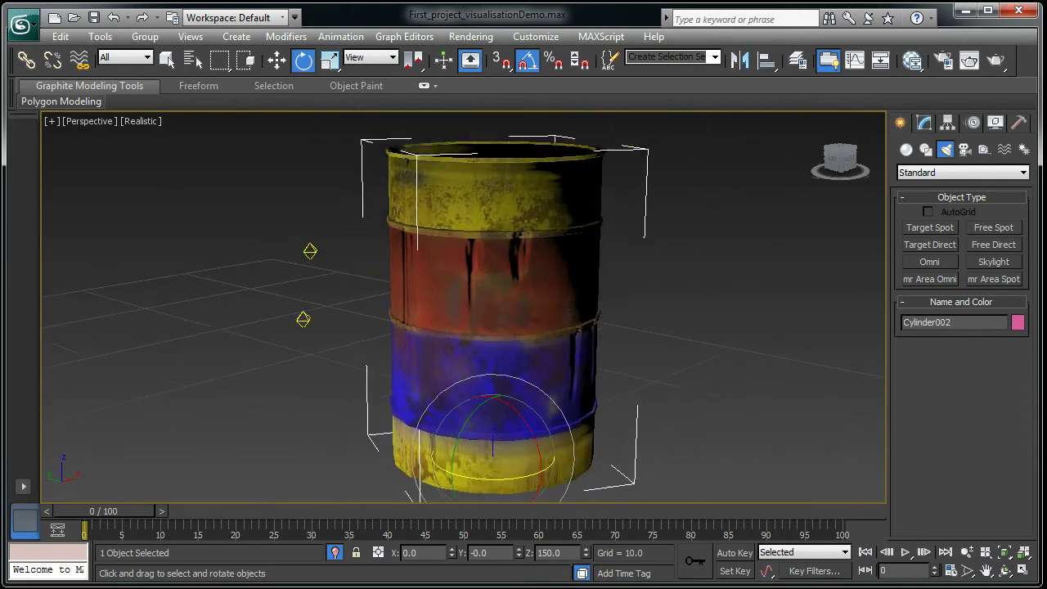
pyautogui.moveTo(519, 471); pyautogui.dragTo(480, 431)
pyautogui.moveTo(506, 468); pyautogui.dragTo(603, 299)
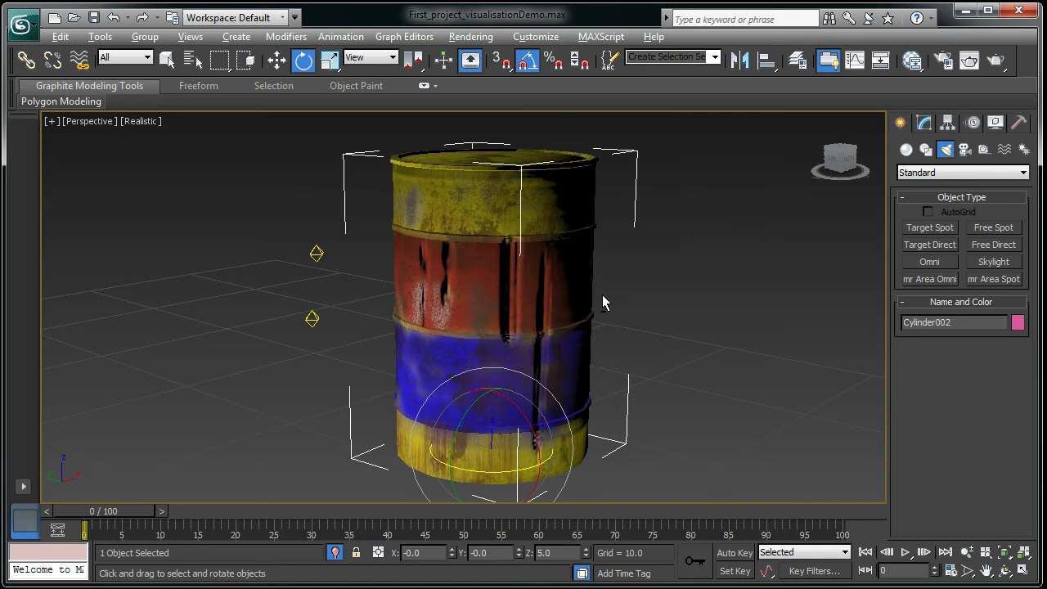
pyautogui.keyDown('alt'); pyautogui.moveTo(603, 299); pyautogui.dragTo(640, 256, button='middle'); pyautogui.keyUp('alt')
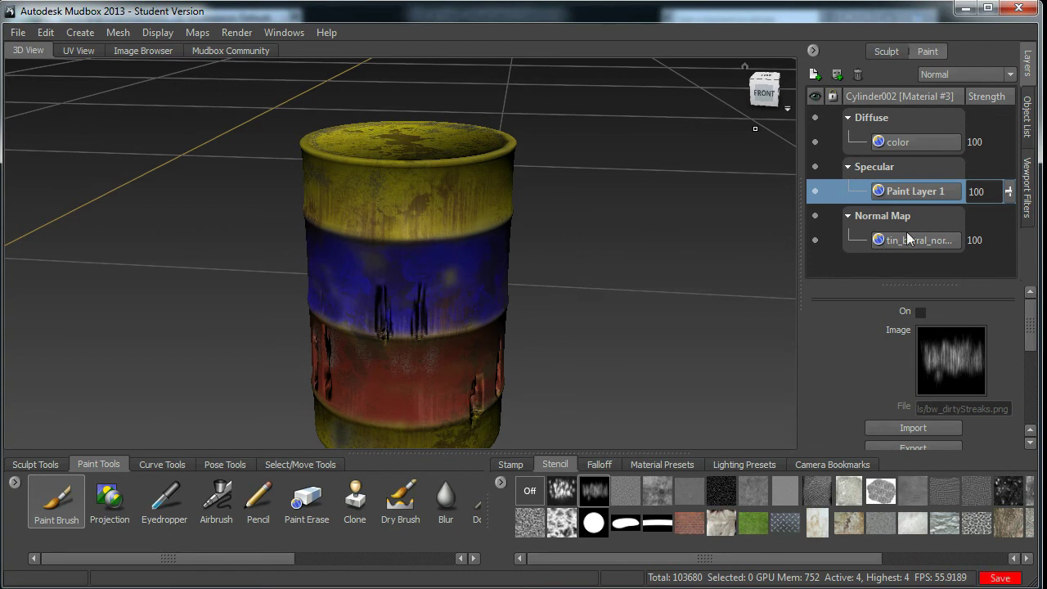
# - Tumble the Mudbox 3D view around the painted barrel
pyautogui.keyDown('alt'); pyautogui.moveTo(573, 219); pyautogui.dragTo(547, 217); pyautogui.keyUp('alt')
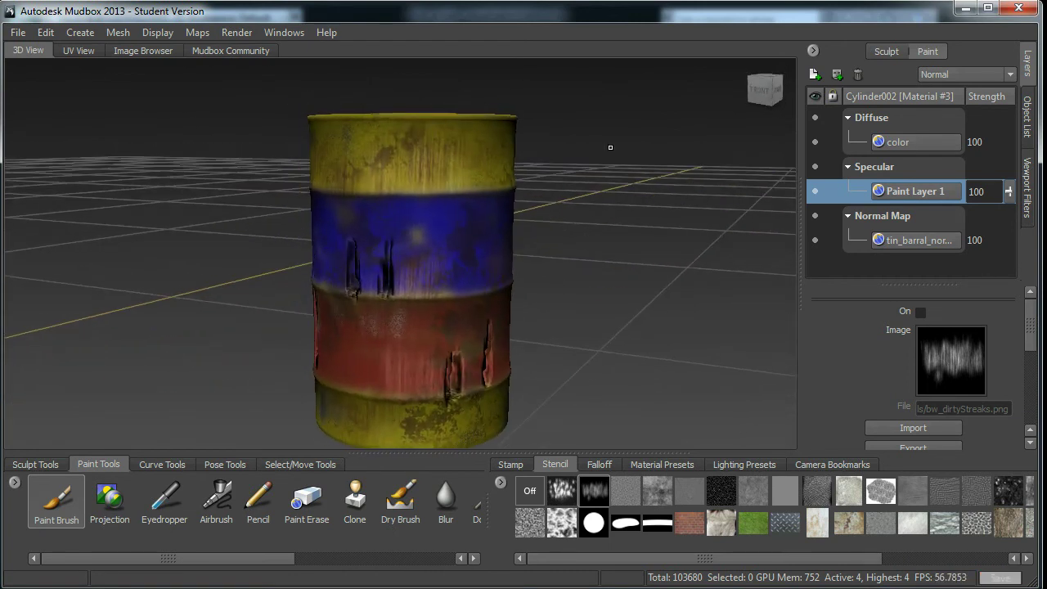
# - Return from Mudbox to 3ds Max and open the barrel's material in the Slate Material Editor
pyautogui.click(970, 8)
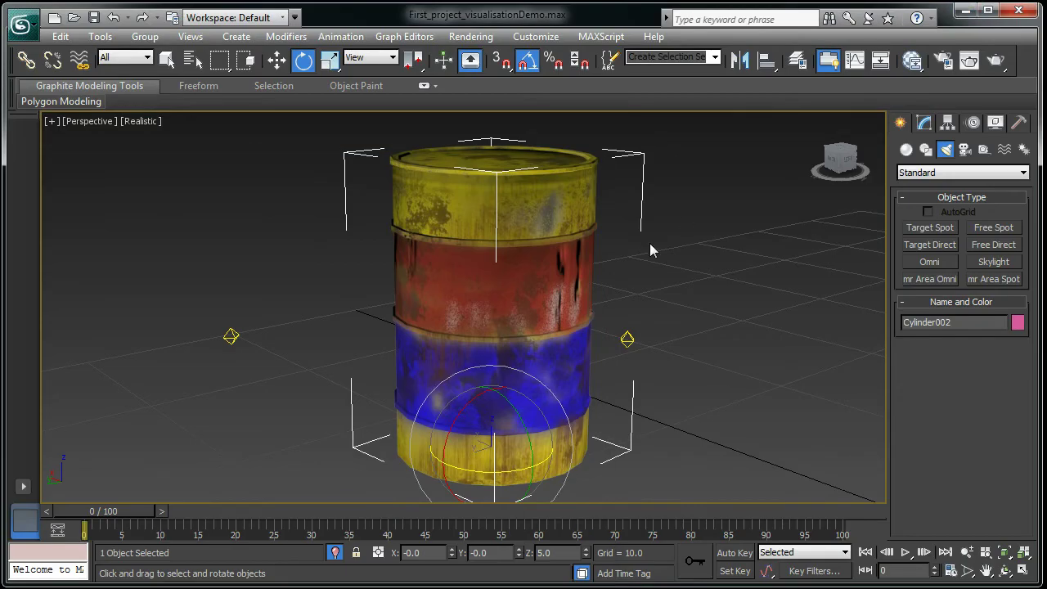
pyautogui.keyDown('alt'); pyautogui.moveTo(656, 256); pyautogui.dragTo(631, 276, button='middle'); pyautogui.keyUp('alt')
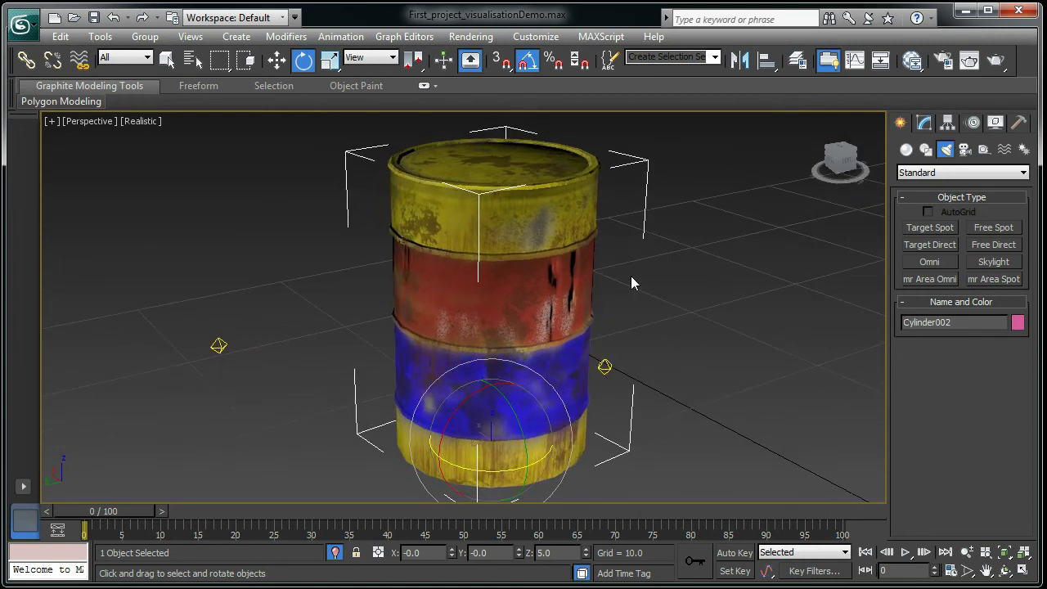
pyautogui.press('m')
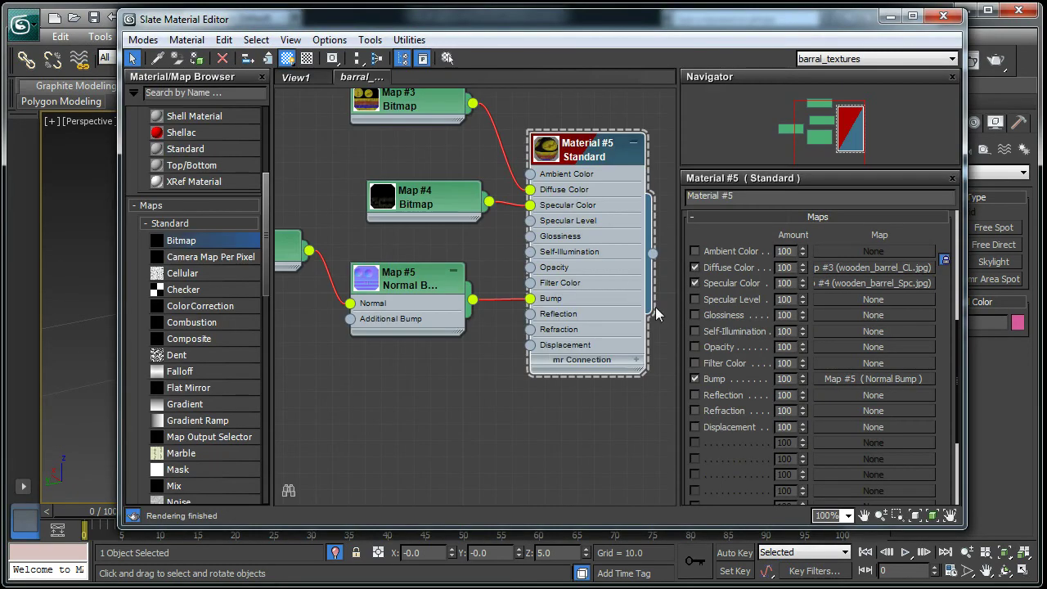
pyautogui.scroll(-2, 479, 337)
pyautogui.moveTo(420, 372); pyautogui.dragTo(494, 450, button='middle')
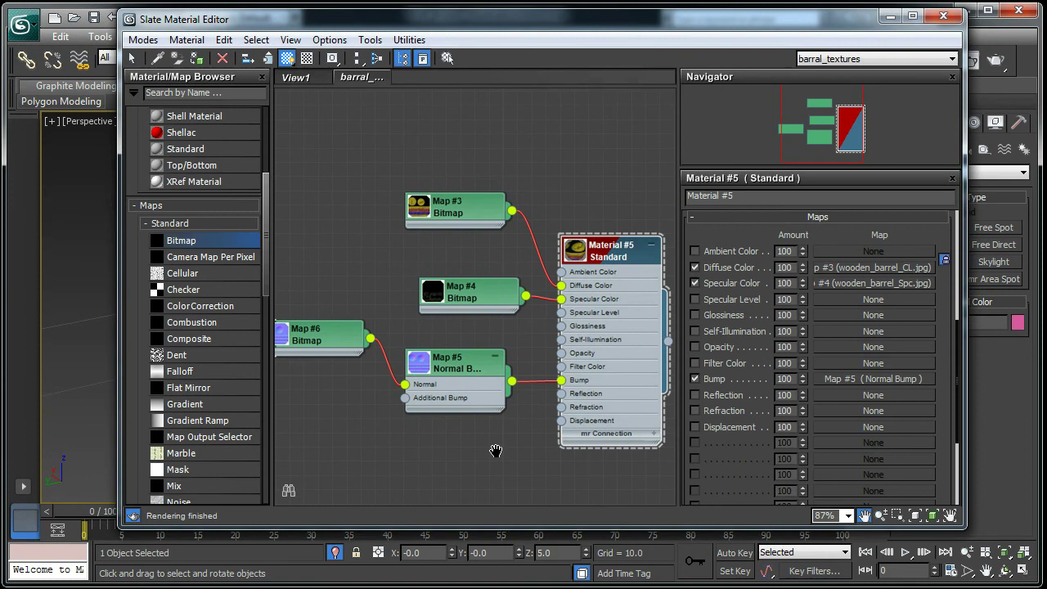
# - Align the Map #3 and Map #4 nodes feeding the diffuse and specular inputs
pyautogui.moveTo(483, 220); pyautogui.dragTo(454, 221)
pyautogui.moveTo(475, 293); pyautogui.dragTo(433, 277)
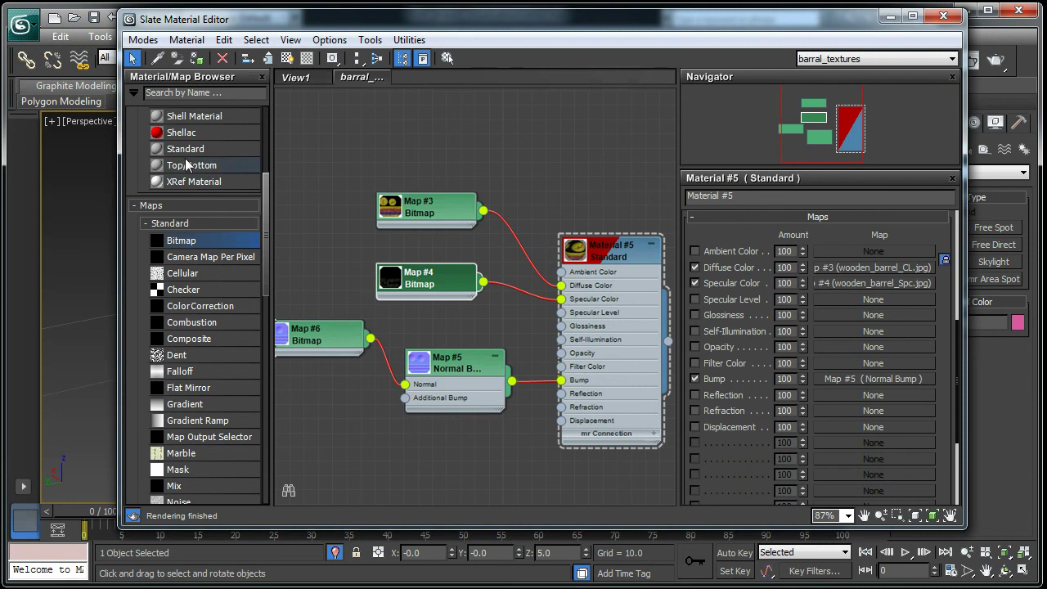
pyautogui.moveTo(434, 205); pyautogui.dragTo(413, 182)
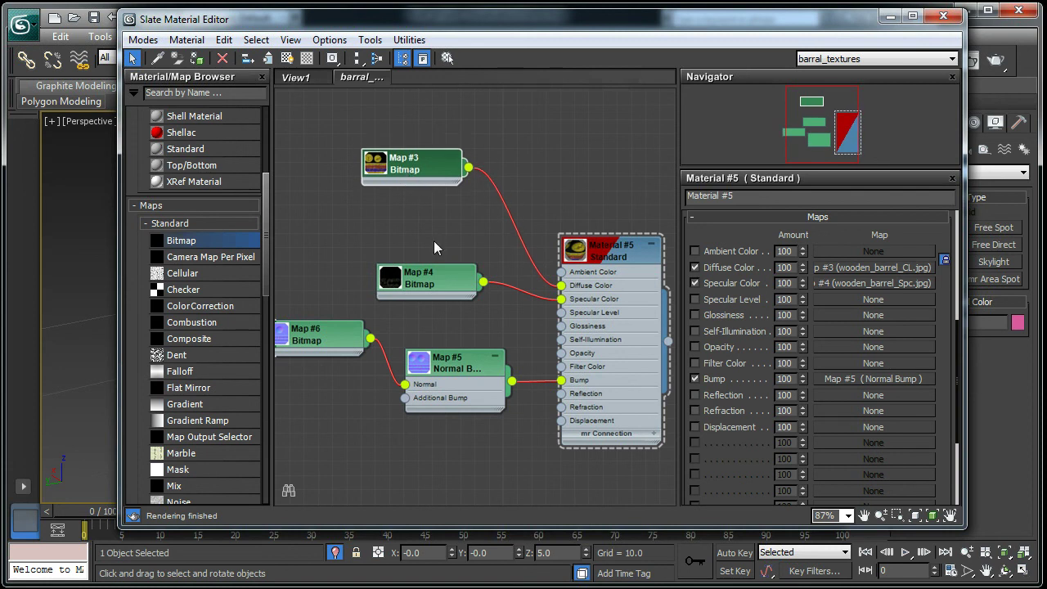
pyautogui.moveTo(417, 274); pyautogui.dragTo(402, 258)
pyautogui.moveTo(404, 180); pyautogui.dragTo(404, 181)
pyautogui.moveTo(421, 270); pyautogui.dragTo(424, 272)
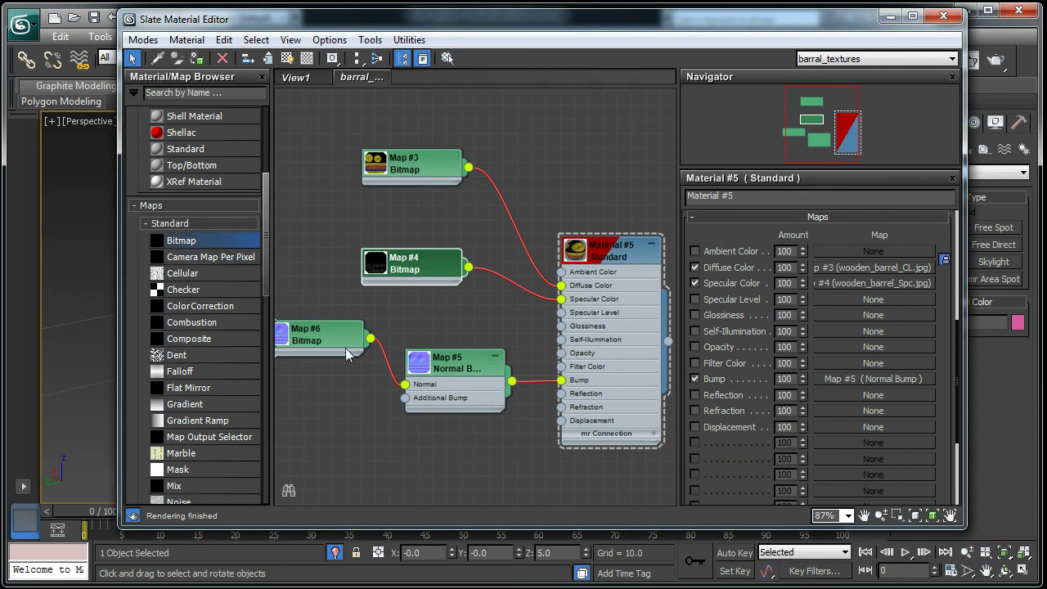
# - Reposition the Normal Bump and Map #6 nodes, then review the Normal Bump parameters and material map slots
pyautogui.moveTo(267, 294); pyautogui.dragTo(268, 360)
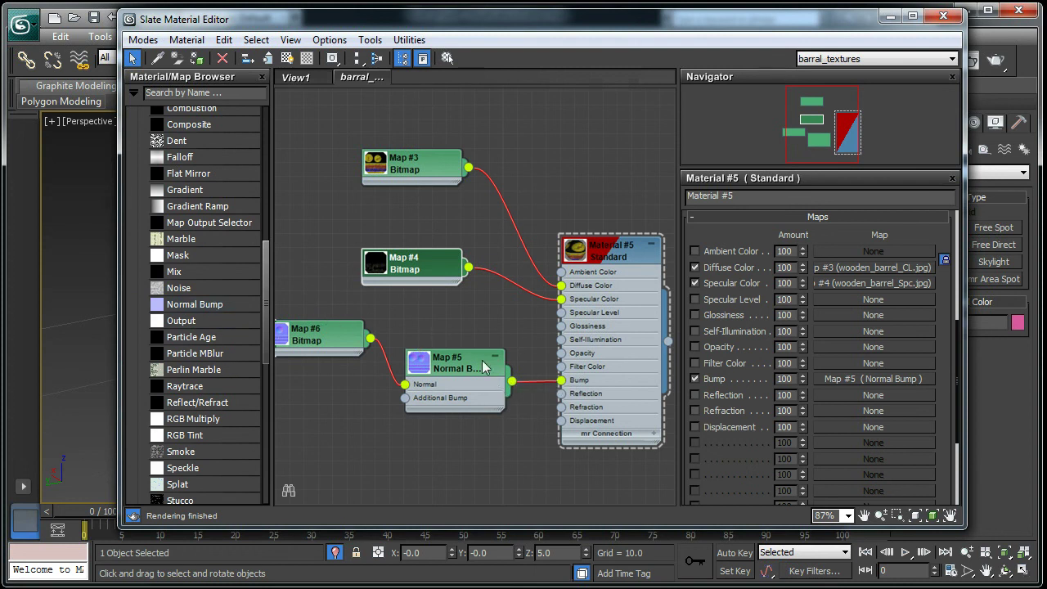
pyautogui.moveTo(466, 361); pyautogui.dragTo(451, 347)
pyautogui.moveTo(324, 341); pyautogui.dragTo(325, 370)
pyautogui.moveTo(271, 258); pyautogui.dragTo(265, 171)
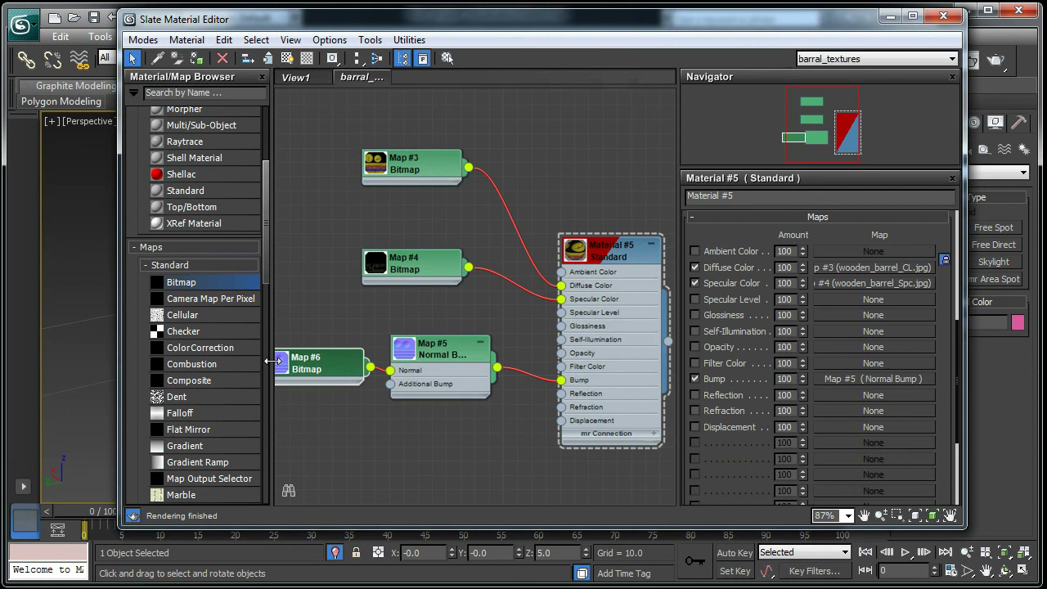
pyautogui.moveTo(319, 360)
pyautogui.mouseDown()
pyautogui.moveTo(323, 307)
pyautogui.moveTo(327, 443)
pyautogui.moveTo(342, 460)
pyautogui.moveTo(314, 377)
pyautogui.mouseUp()
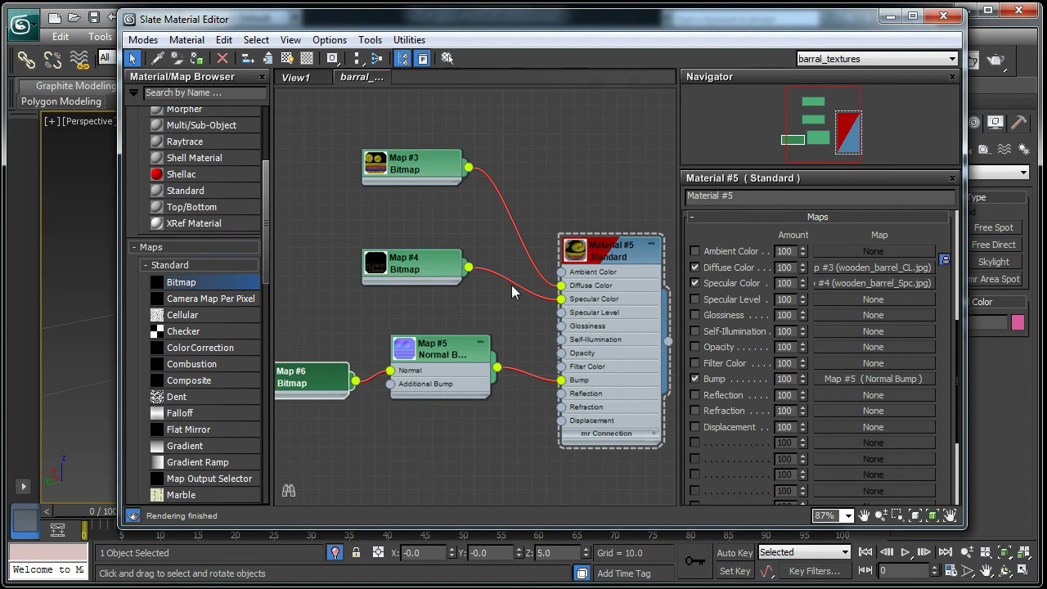
pyautogui.click(431, 357)
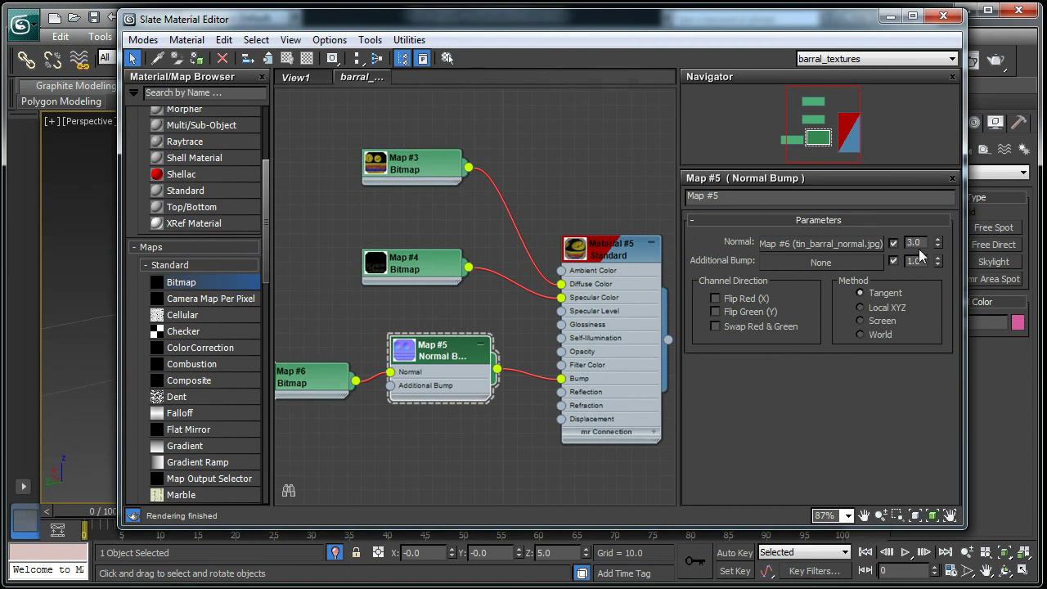
pyautogui.click(615, 256)
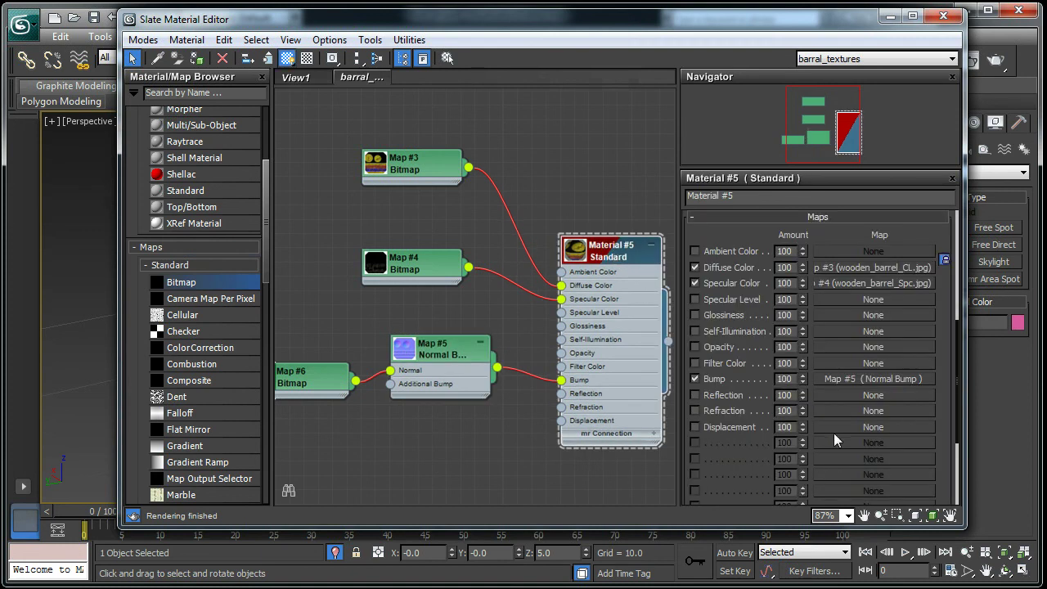
# - Close the Slate Material Editor and select the Omni001 light
pyautogui.moveTo(773, 13); pyautogui.dragTo(484, 353)
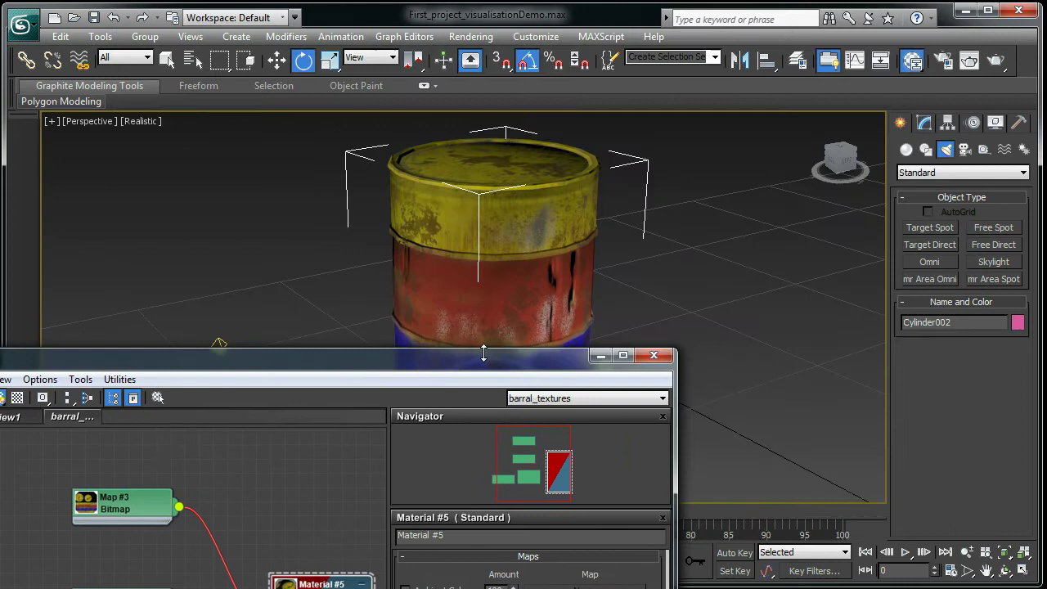
pyautogui.click(653, 355)
pyautogui.keyDown('alt'); pyautogui.moveTo(586, 227); pyautogui.dragTo(451, 363, button='middle'); pyautogui.keyUp('alt')
pyautogui.click(376, 368)
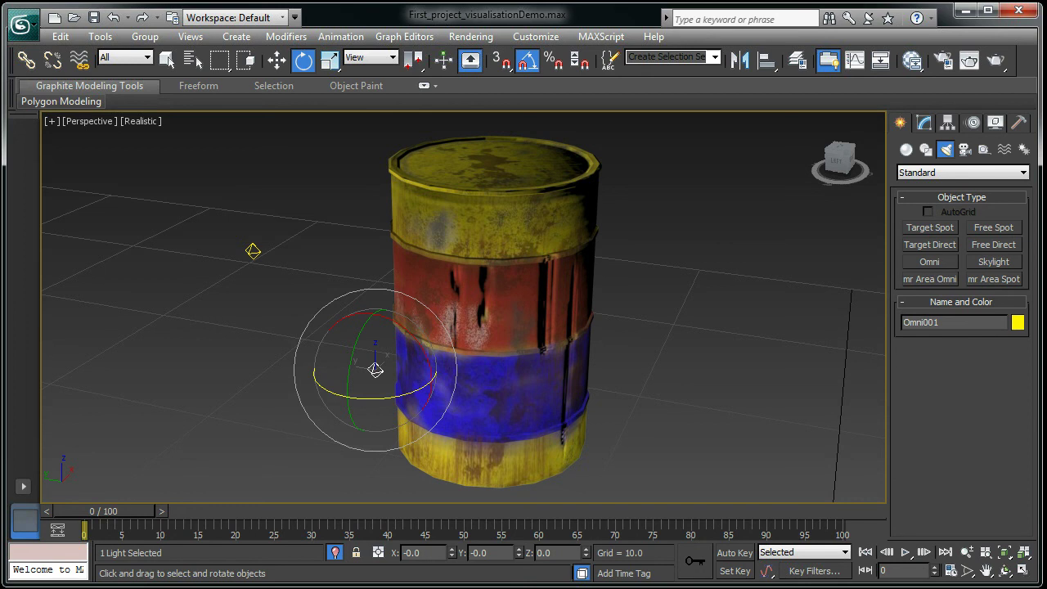
# - Pan and zoom around the barrel to inspect its bumps under the omni lighting
pyautogui.moveTo(589, 387); pyautogui.dragTo(510, 349, button='middle')
pyautogui.scroll(3, 554, 382)
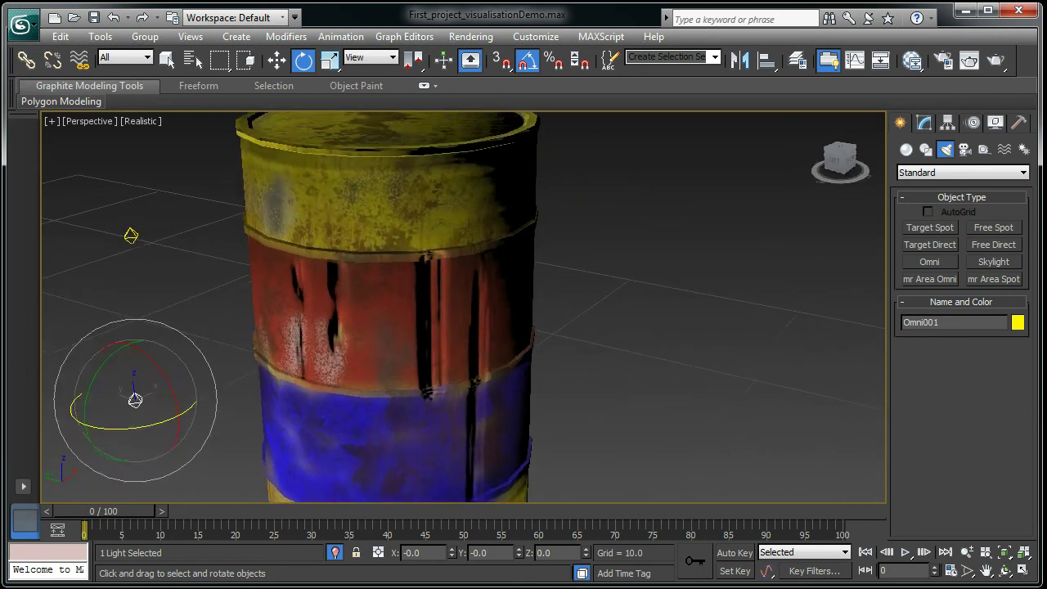
pyautogui.scroll(-3, 554, 380)
pyautogui.scroll(2, 544, 373)
pyautogui.scroll(-4, 536, 369)
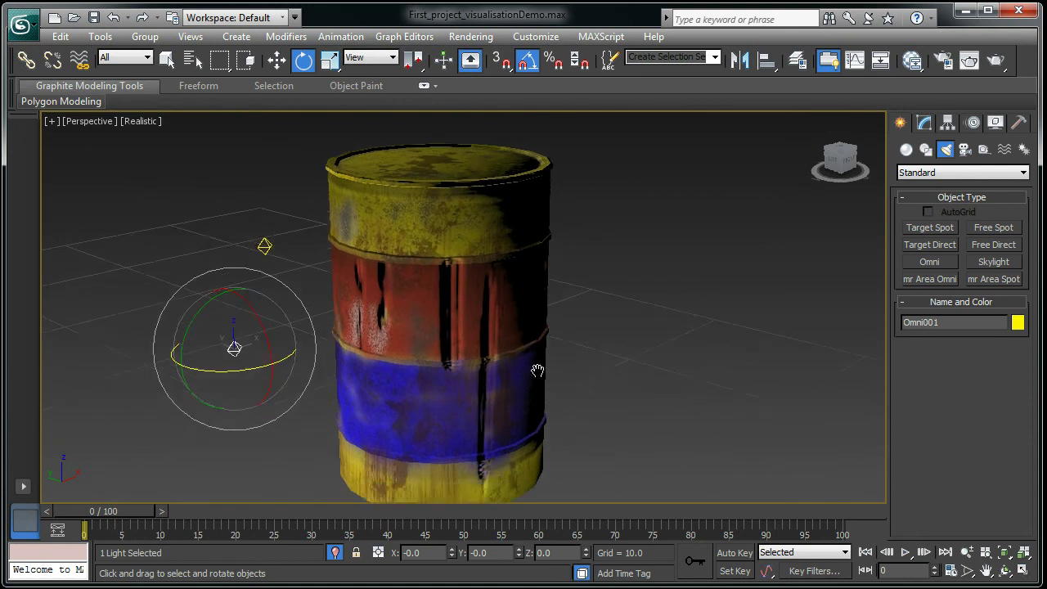